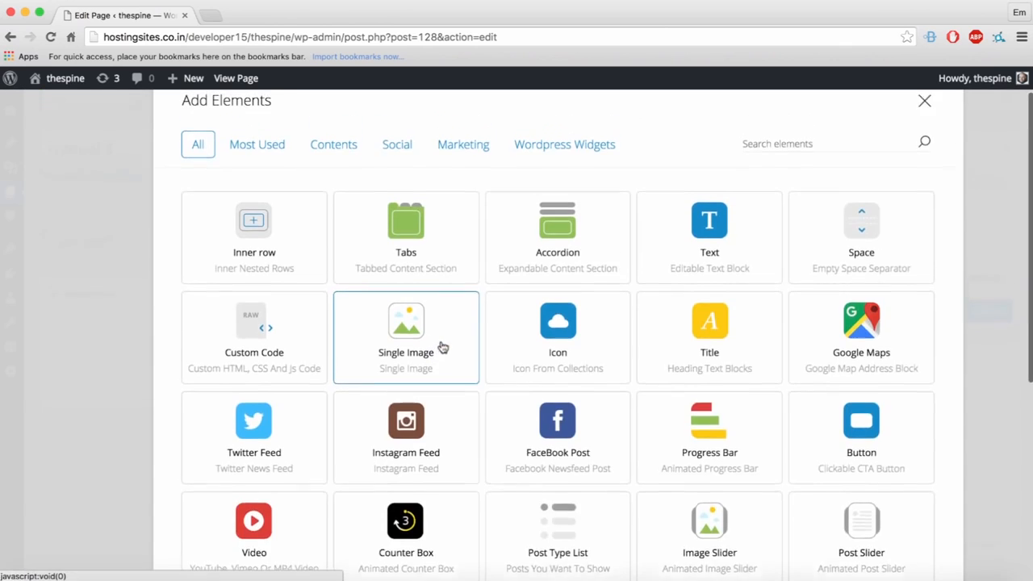
Step: Add a Tabs element with the Horizontal Tabs layout and the Fadein effect enabled
{"action": "left_click", "coordinate": [434, 277]}
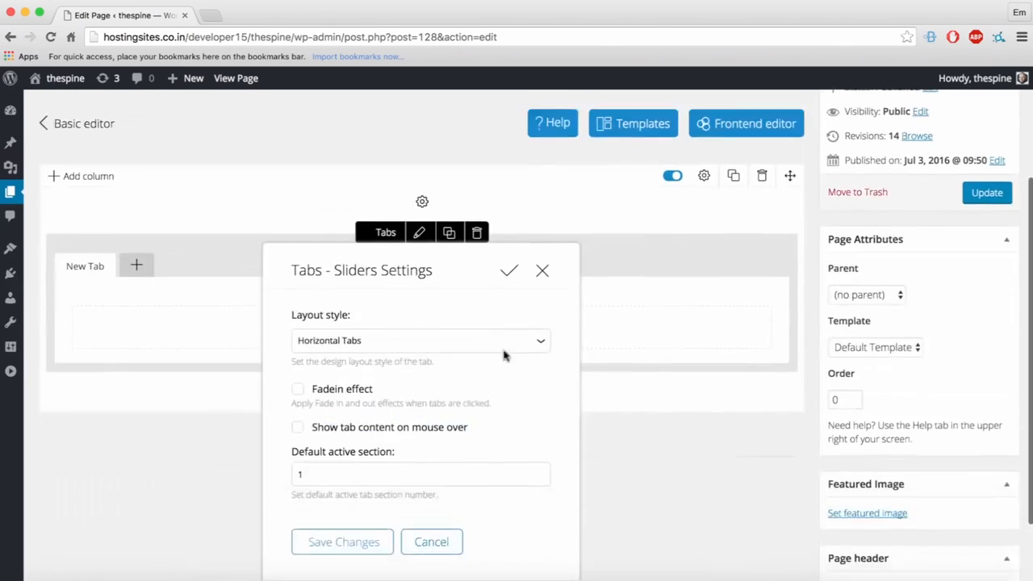
{"action": "left_click", "coordinate": [362, 296]}
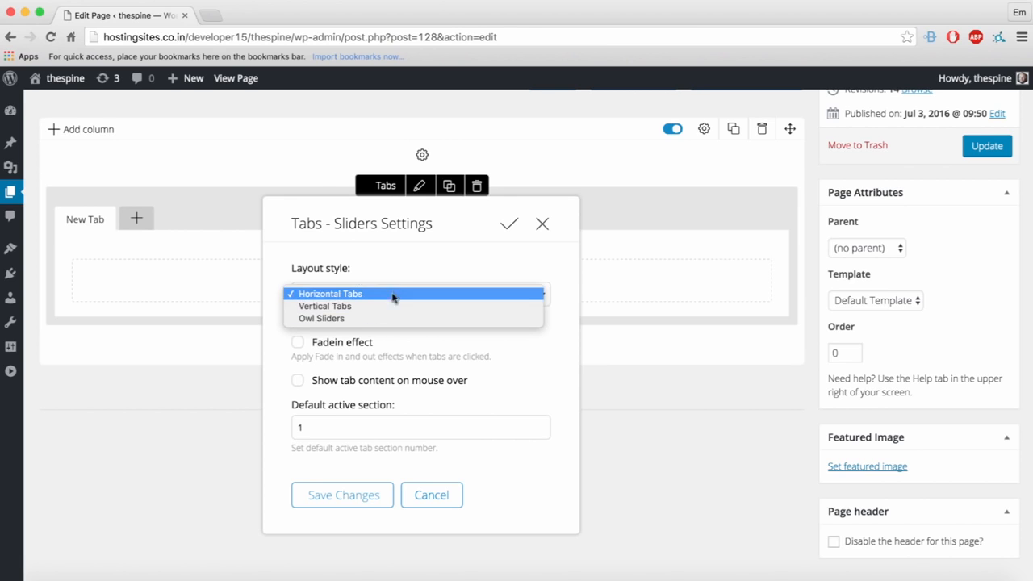
{"action": "left_click", "coordinate": [417, 275]}
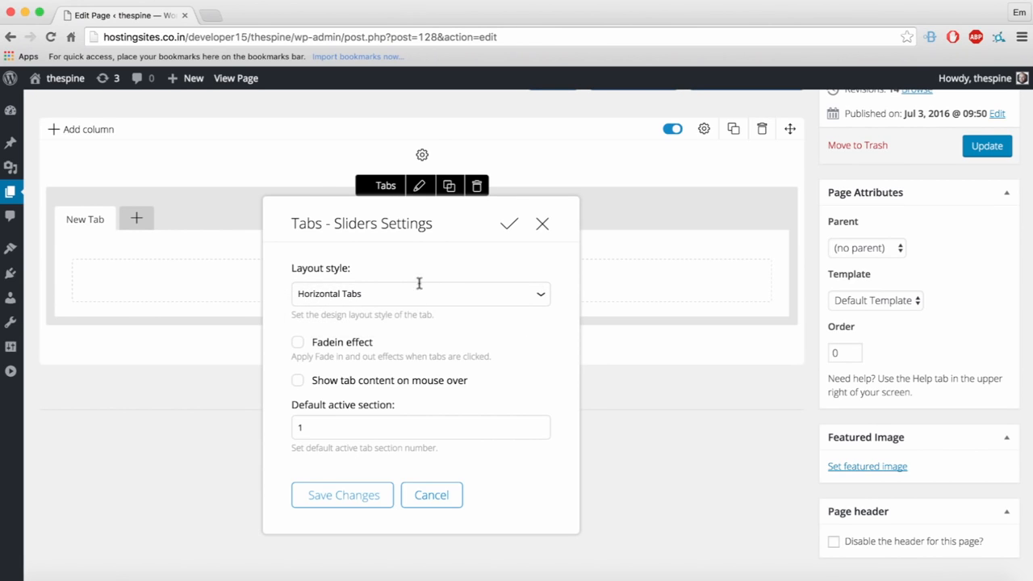
{"action": "left_click", "coordinate": [339, 348]}
Step: Save the Tabs settings and add more tabs until the block holds six
{"action": "left_click", "coordinate": [346, 496]}
{"action": "scroll", "coordinate": [596, 492], "scroll_direction": "up", "scroll_amount": 3}
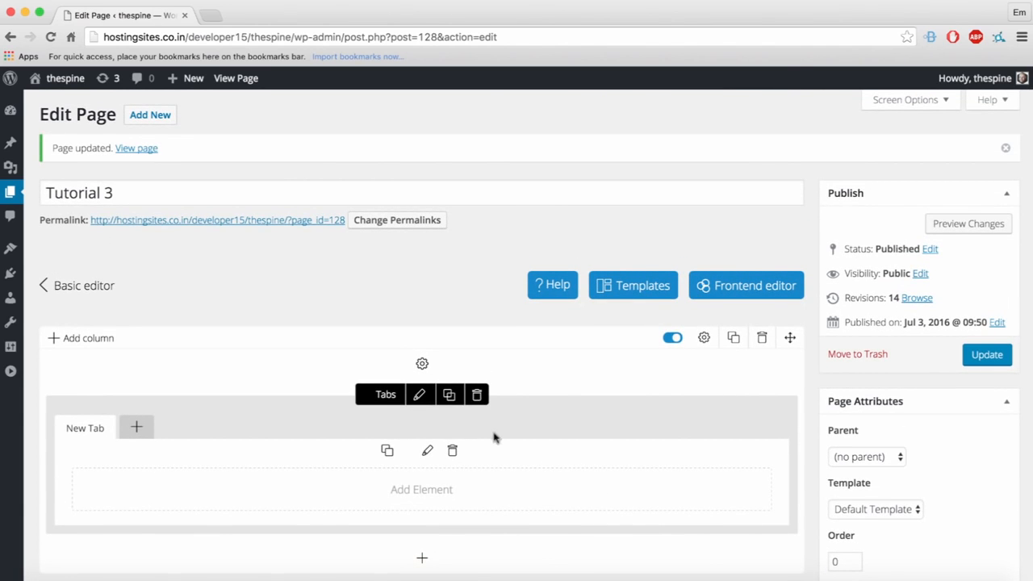
{"action": "left_click", "coordinate": [135, 430]}
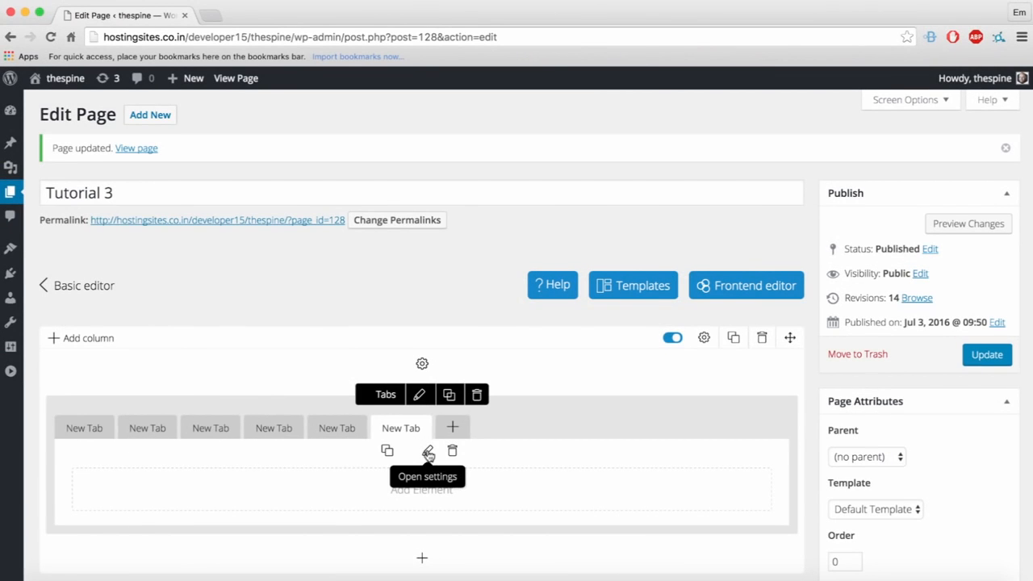
Step: Title the last tab APPETIZERS and give it the et-gift icon
{"action": "left_click", "coordinate": [428, 454]}
{"action": "left_click_drag", "start_coordinate": [361, 353], "coordinate": [276, 344]}
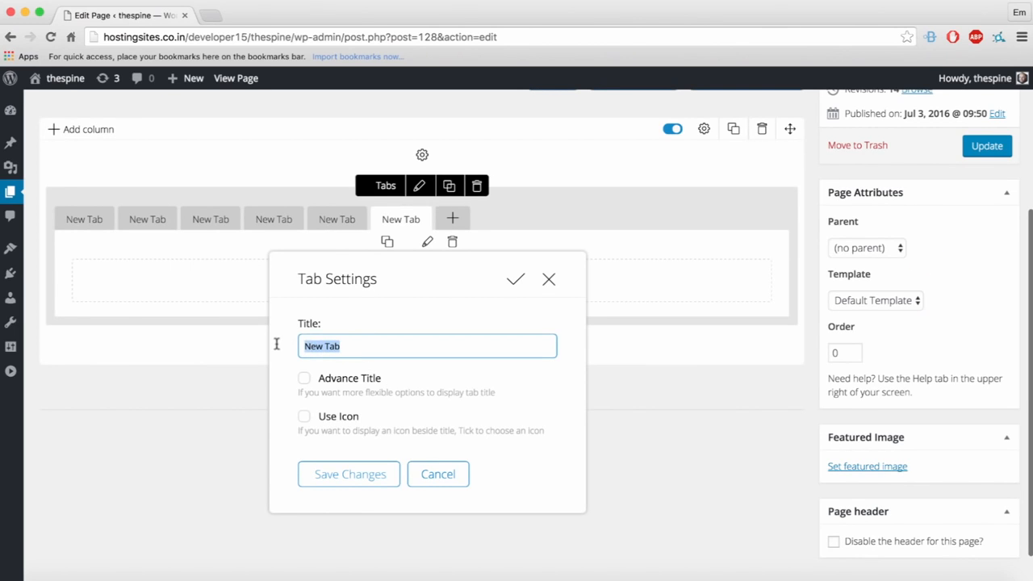
{"action": "key", "text": "BackSpace"}
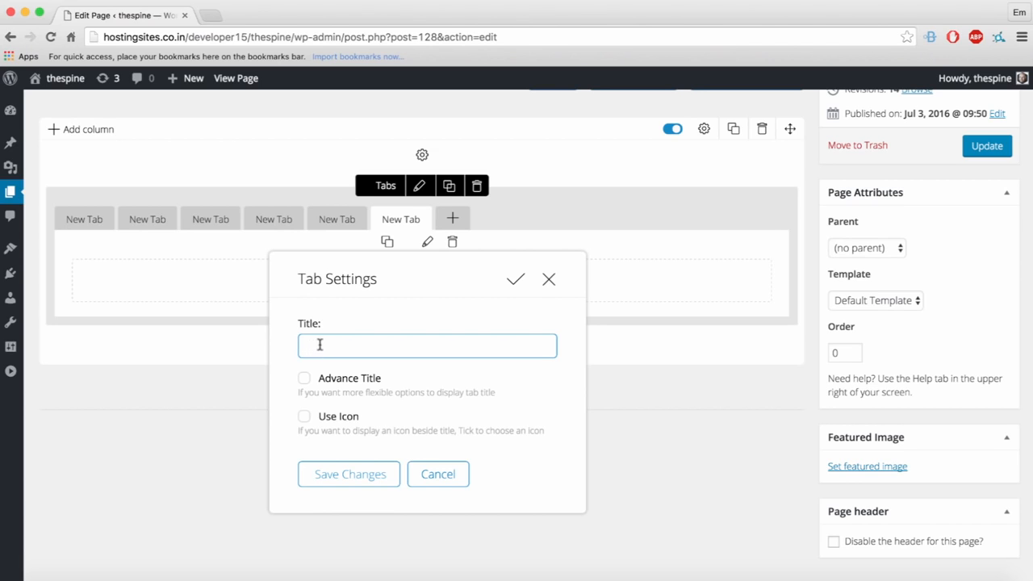
{"action": "type", "text": "APPETIZERS"}
{"action": "left_click", "coordinate": [339, 418]}
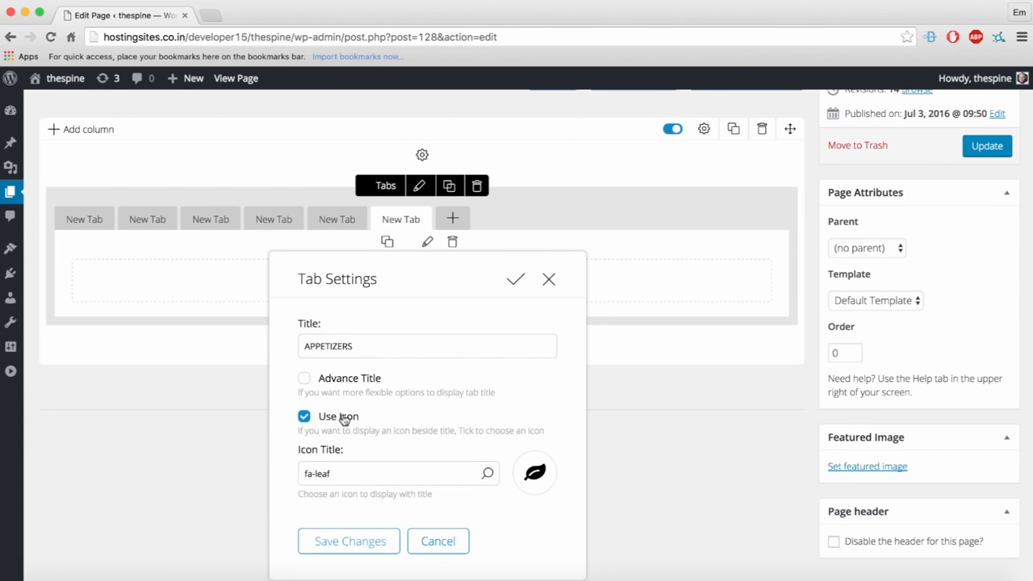
{"action": "left_click", "coordinate": [421, 476]}
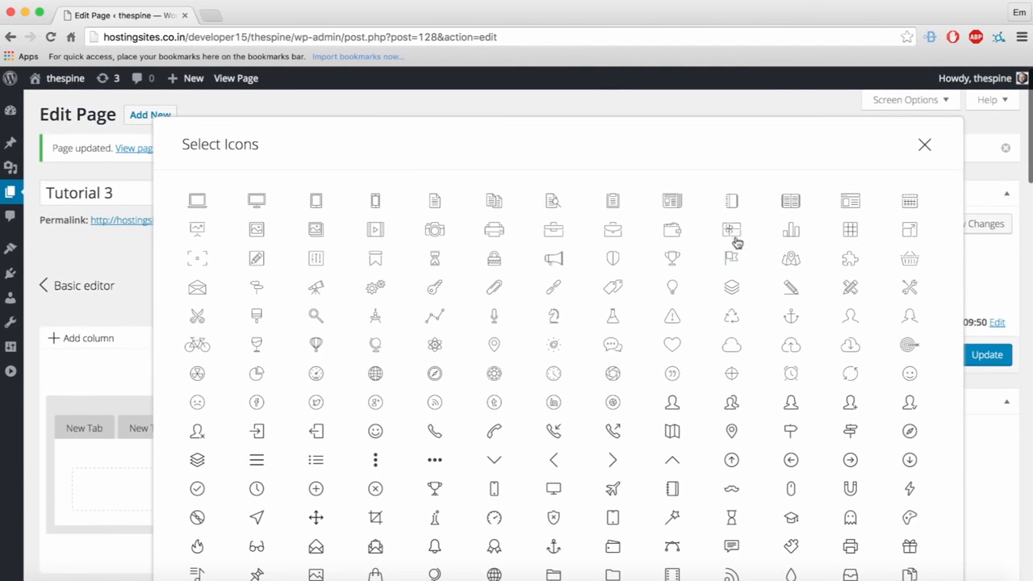
{"action": "left_click", "coordinate": [731, 235]}
{"action": "scroll", "coordinate": [355, 501], "scroll_direction": "down", "scroll_amount": 3}
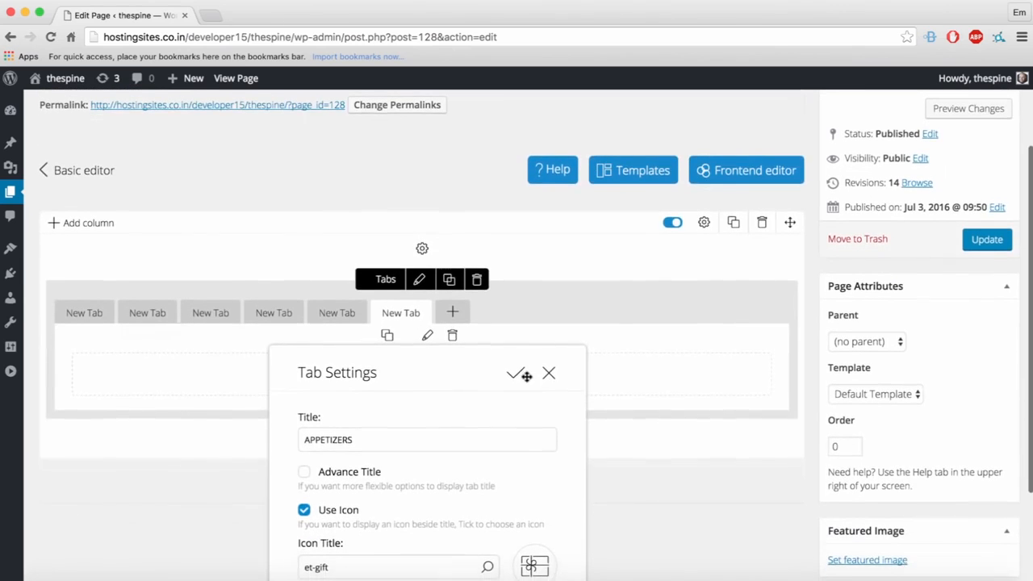
{"action": "left_click", "coordinate": [515, 371]}
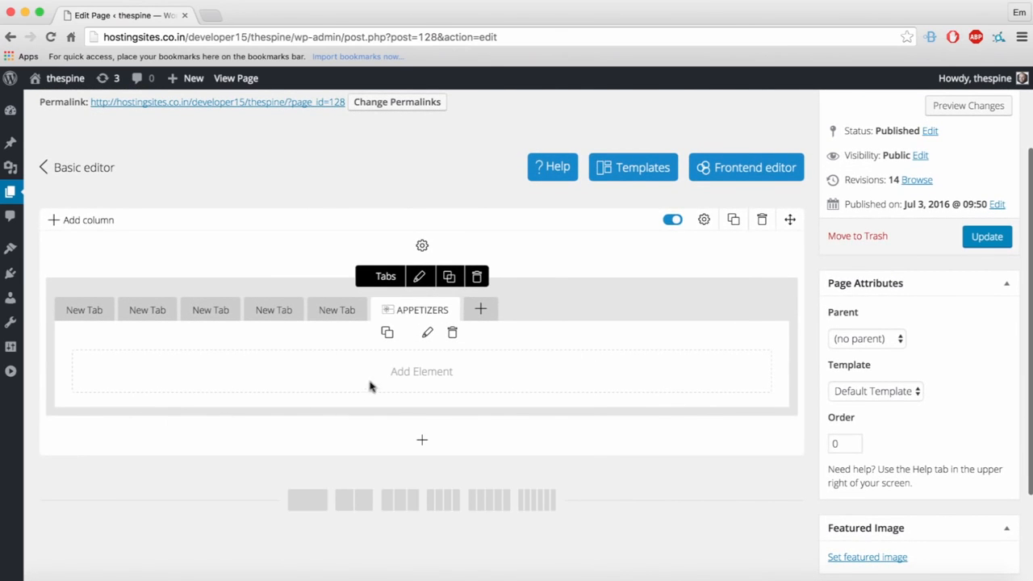
Step: Move APPETIZERS to the front and title the second tab SALADS with the et-aperture icon
{"action": "left_click_drag", "start_coordinate": [417, 314], "coordinate": [92, 311]}
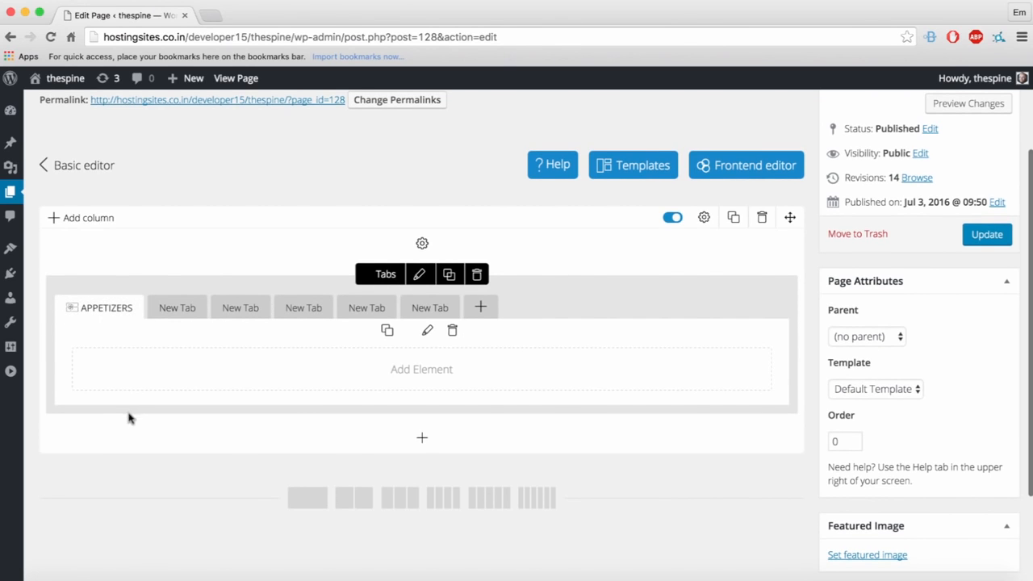
{"action": "left_click", "coordinate": [176, 314]}
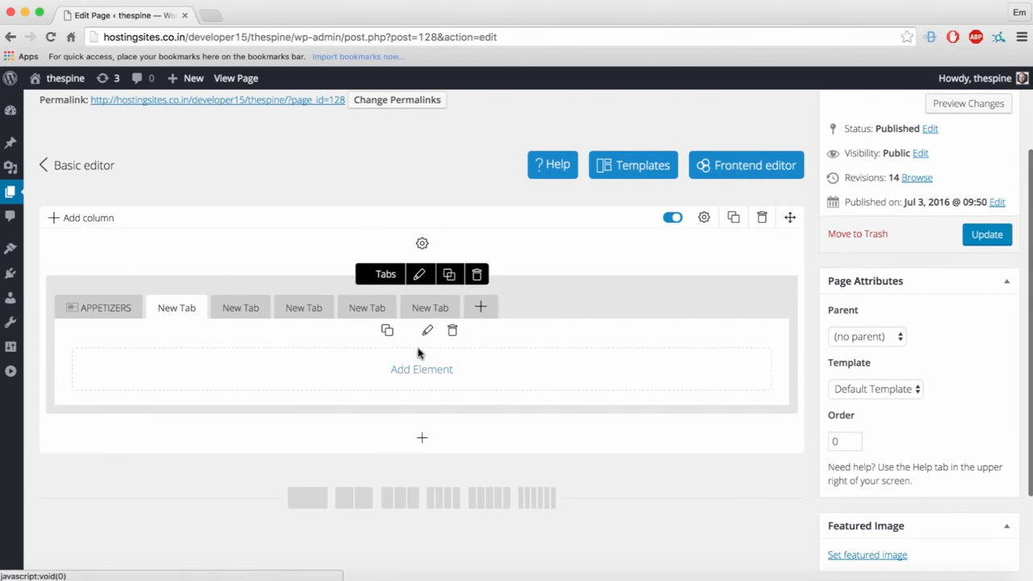
{"action": "left_click", "coordinate": [427, 330]}
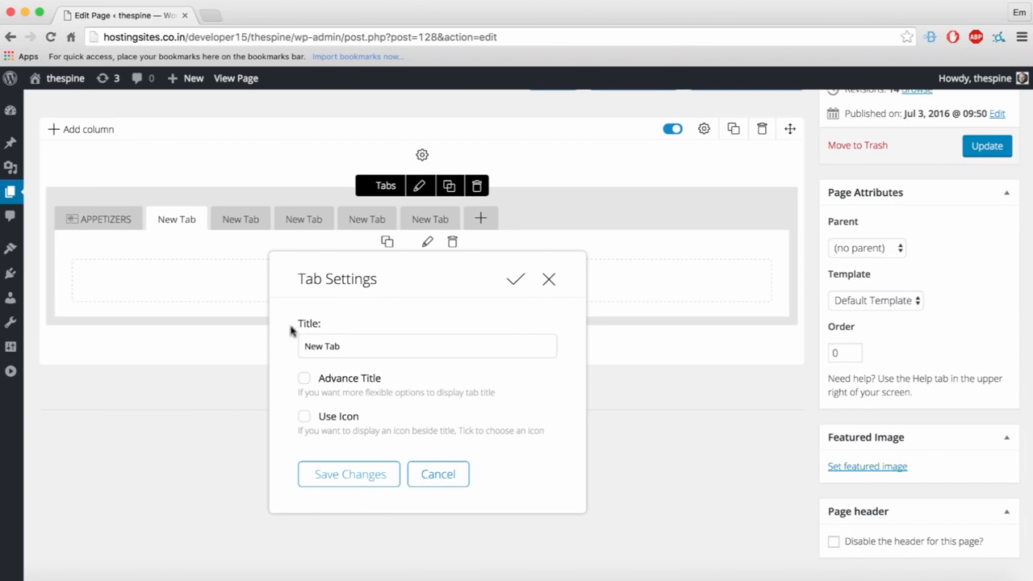
{"action": "triple_click", "coordinate": [342, 339]}
{"action": "type", "text": "SALADS"}
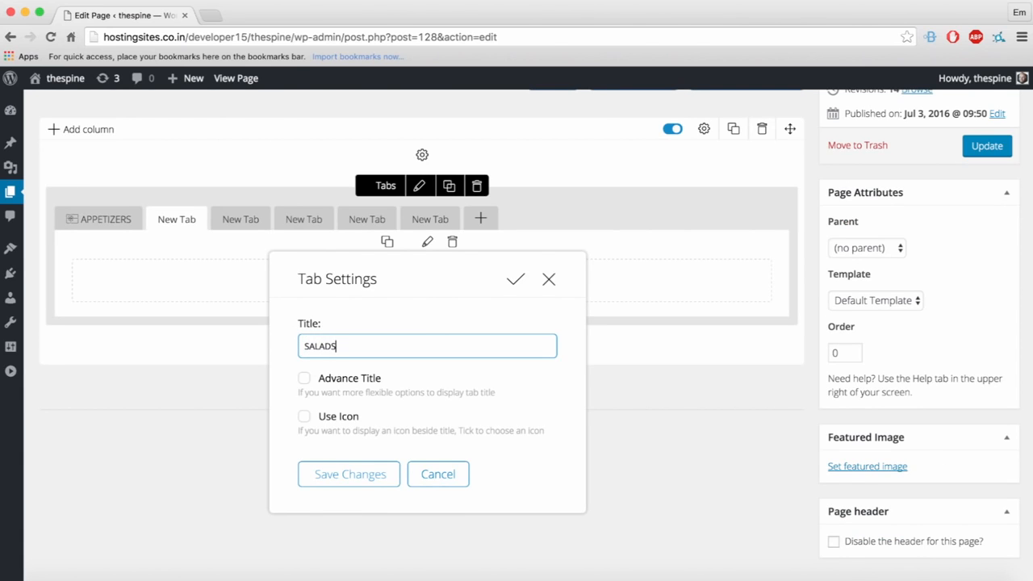
{"action": "left_click", "coordinate": [307, 415]}
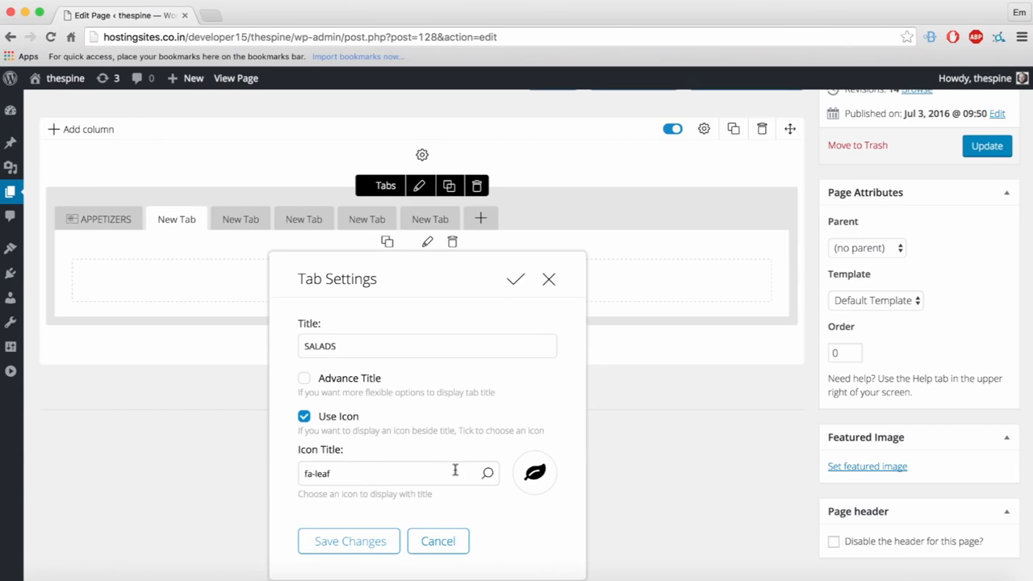
{"action": "left_click", "coordinate": [455, 470]}
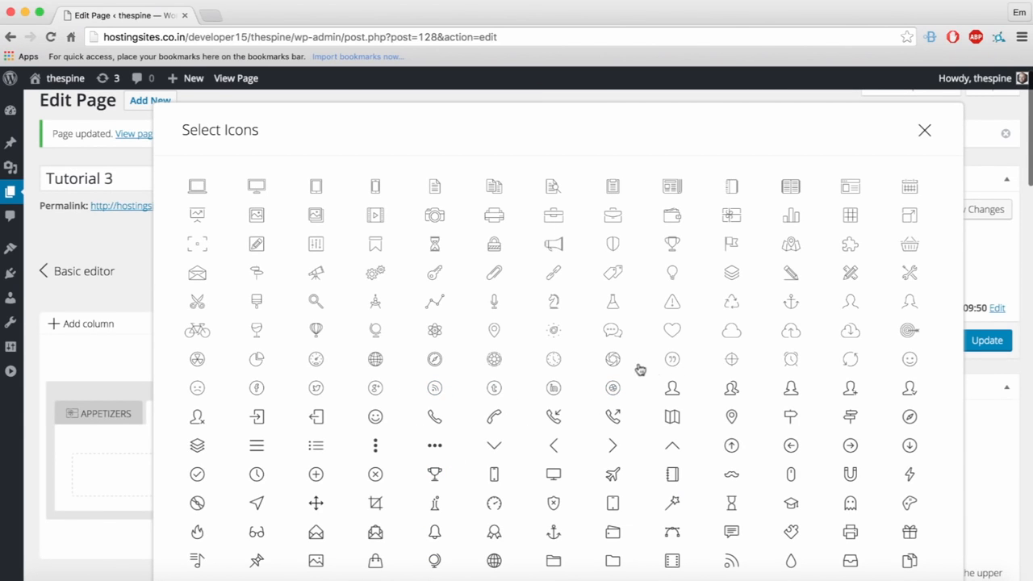
{"action": "left_click", "coordinate": [613, 360]}
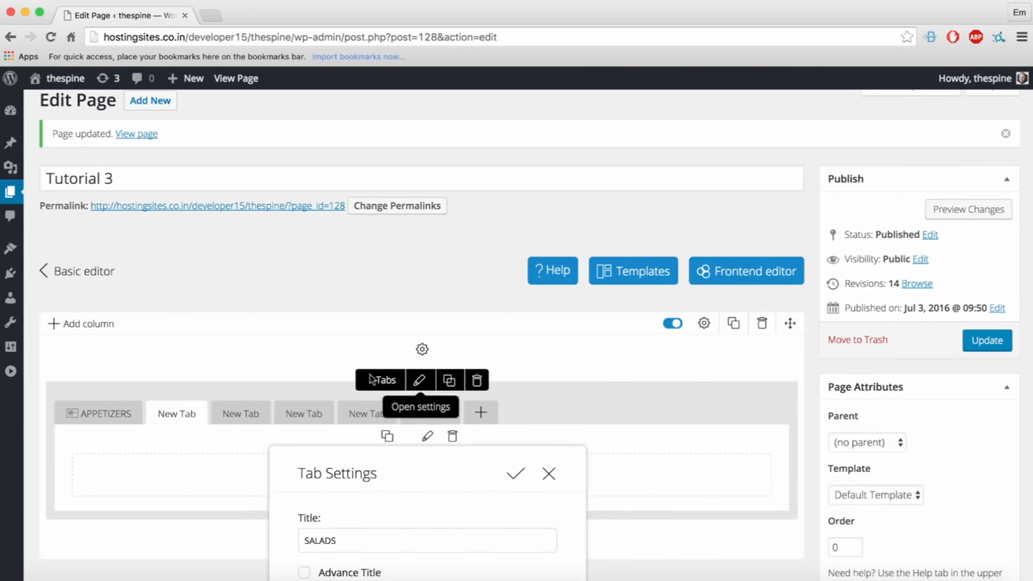
{"action": "scroll", "coordinate": [452, 466], "scroll_direction": "down", "scroll_amount": 5}
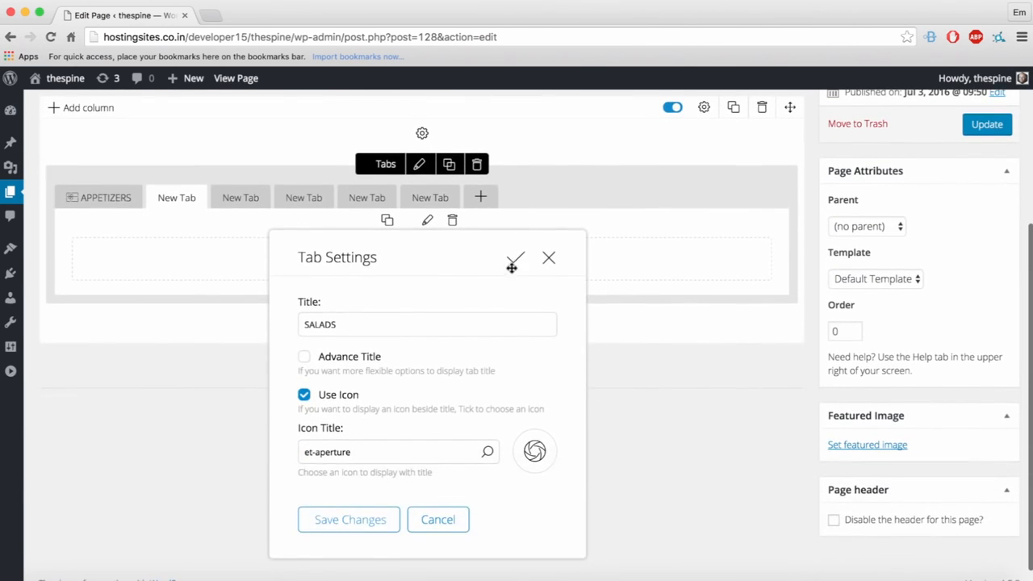
{"action": "left_click", "coordinate": [513, 261]}
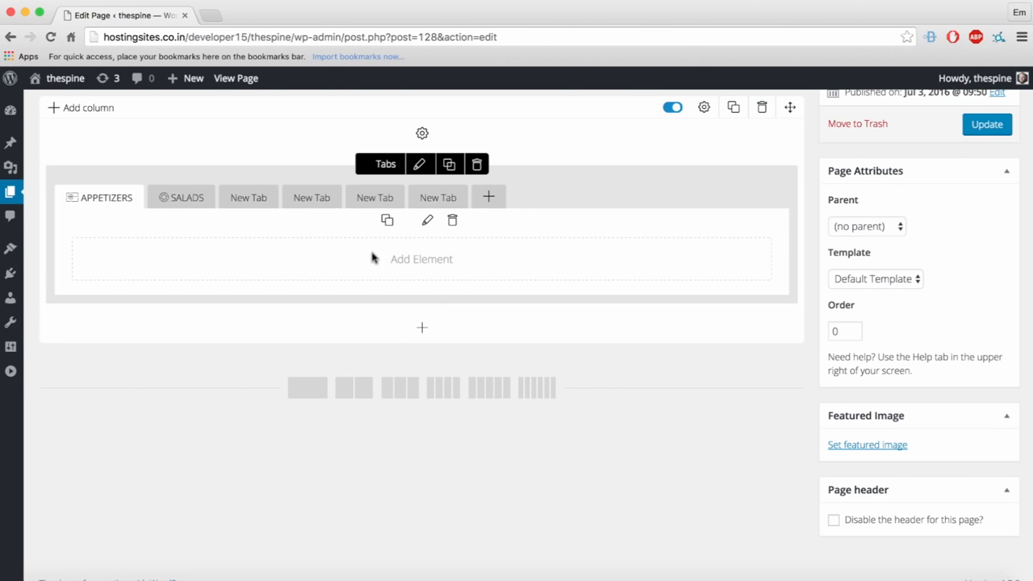
{"action": "left_click", "coordinate": [417, 266]}
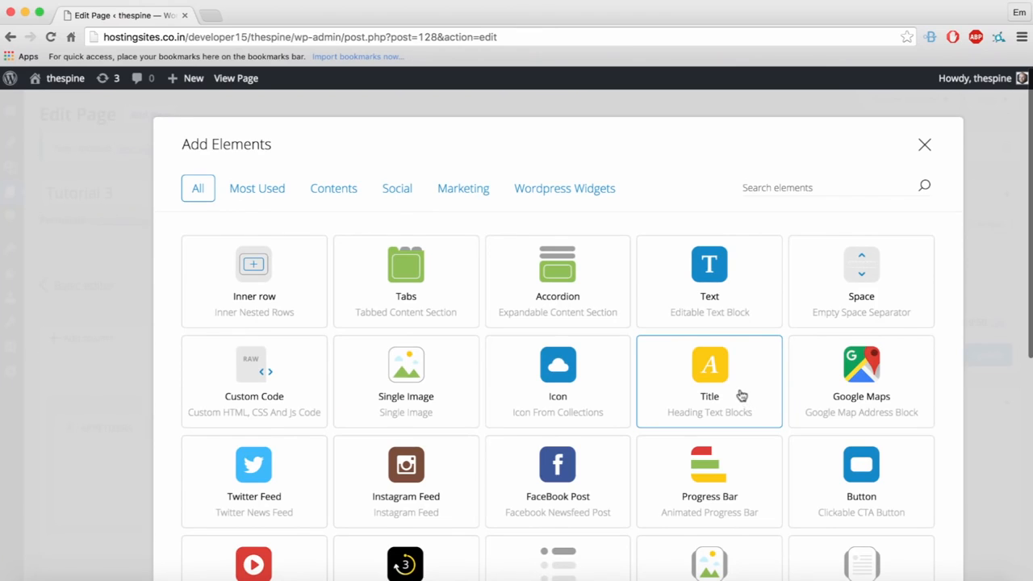
Step: Add a Text element with its sample text to the APPETIZERS tab
{"action": "left_click", "coordinate": [724, 305]}
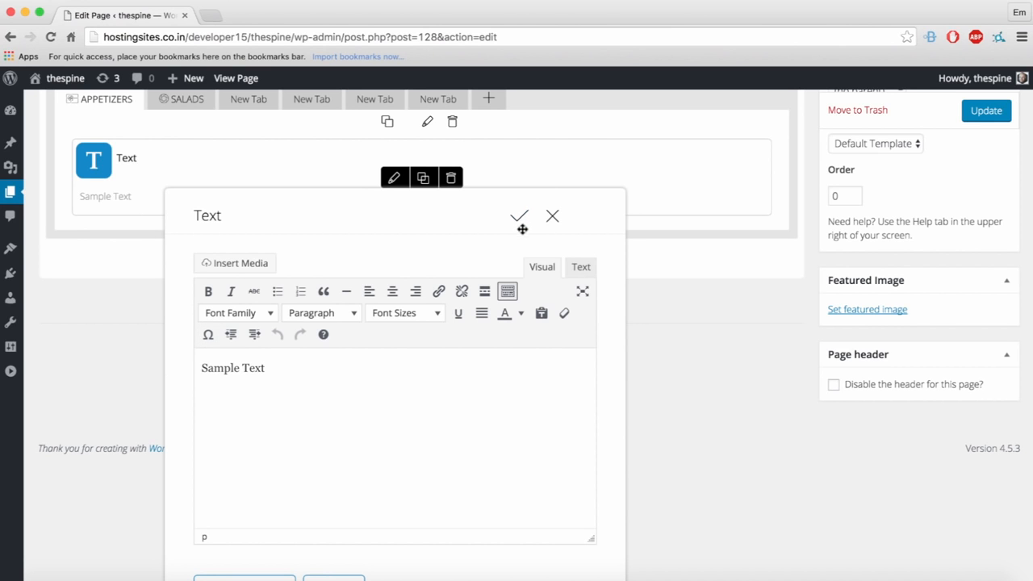
{"action": "scroll", "coordinate": [416, 291], "scroll_direction": "up", "scroll_amount": 3}
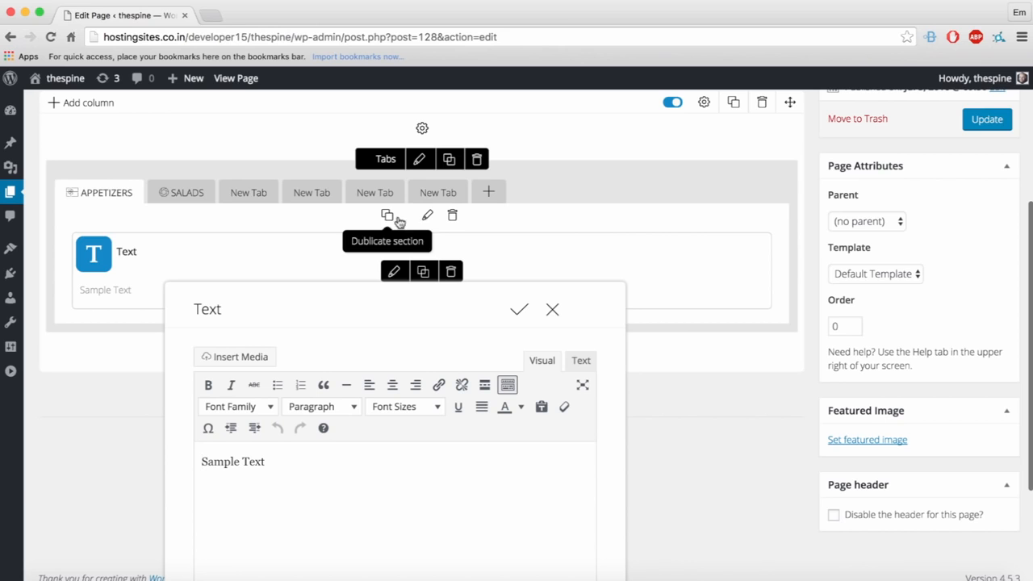
{"action": "left_click", "coordinate": [519, 309]}
{"action": "scroll", "coordinate": [422, 346], "scroll_direction": "up", "scroll_amount": 5}
{"action": "scroll", "coordinate": [445, 384], "scroll_direction": "down", "scroll_amount": 1}
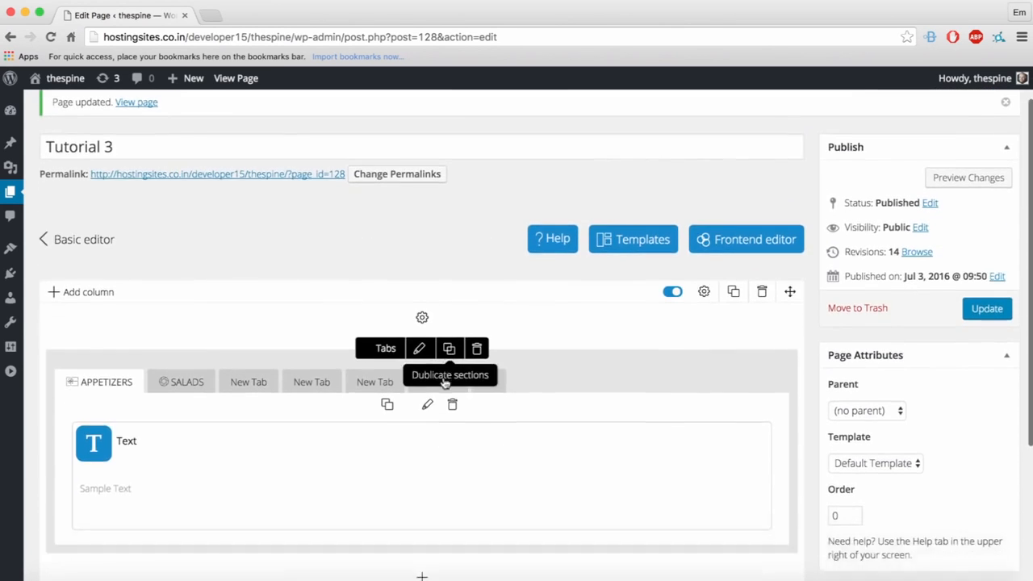
{"action": "scroll", "coordinate": [445, 384], "scroll_direction": "down", "scroll_amount": 2}
Step: Delete the four empty New Tab tabs, keeping only APPETIZERS and SALADS
{"action": "left_click", "coordinate": [243, 330]}
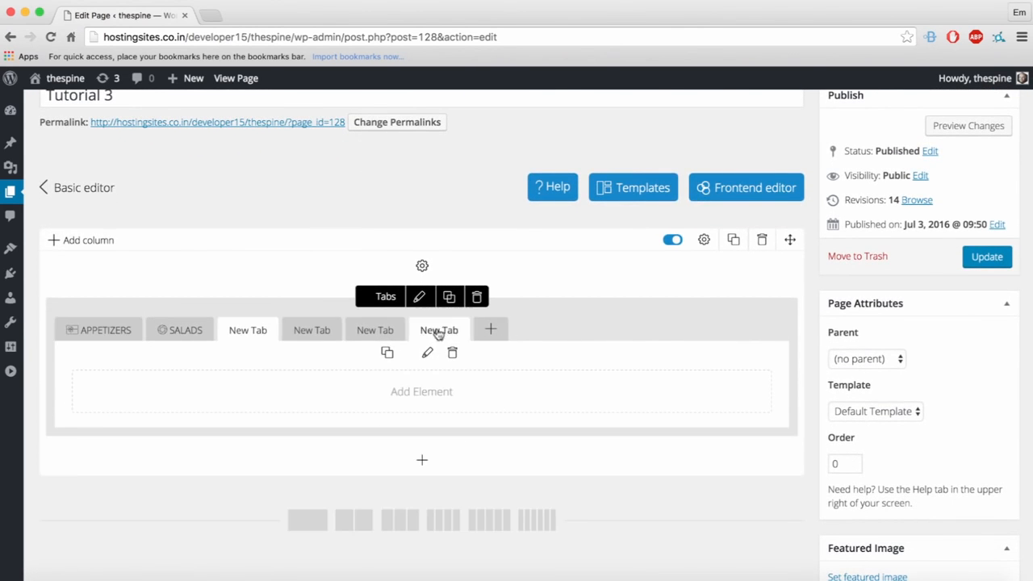
{"action": "left_click", "coordinate": [452, 353]}
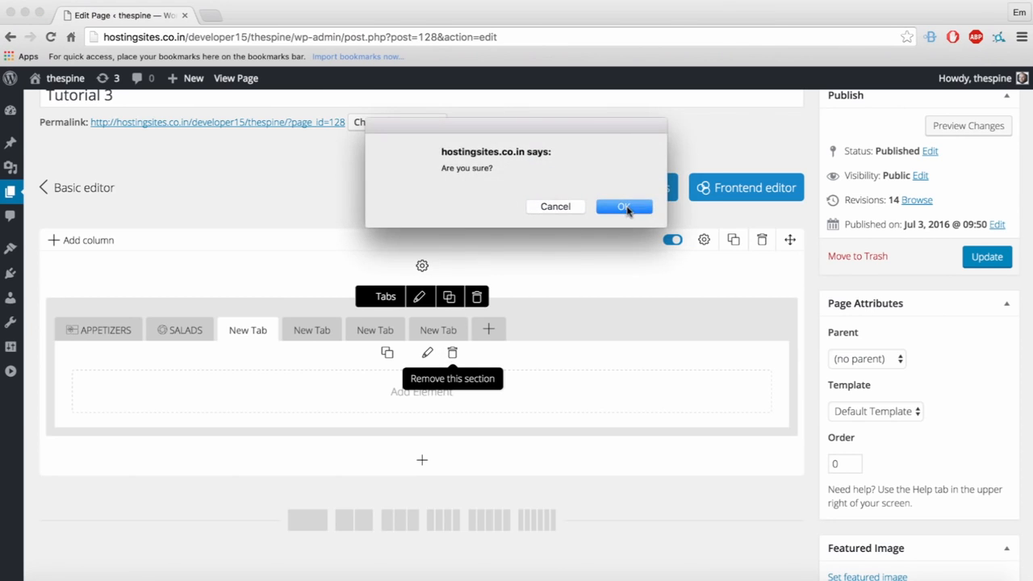
{"action": "left_click", "coordinate": [625, 207]}
{"action": "left_click", "coordinate": [258, 330]}
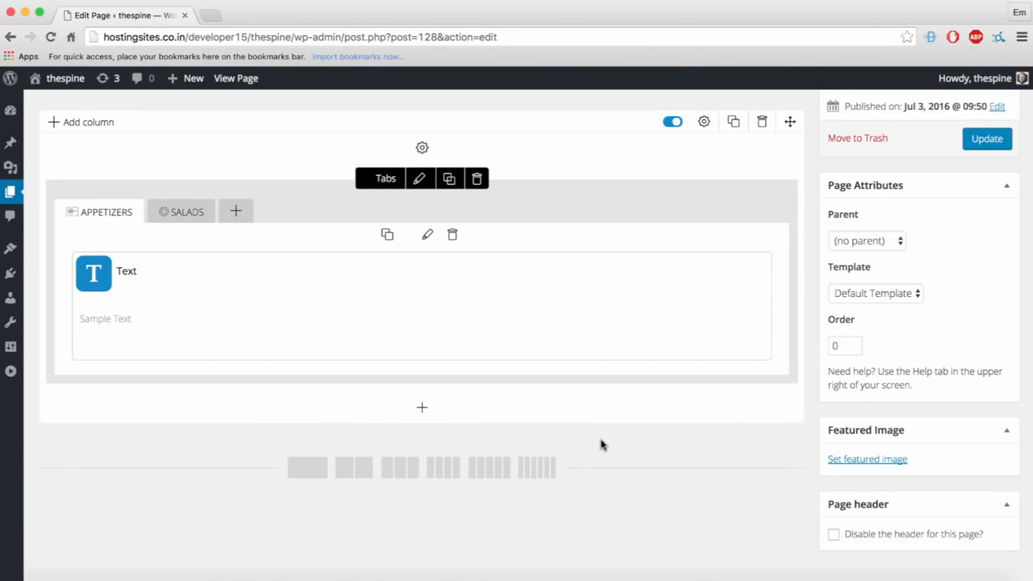
Step: Add a new row with an Accordion element titled OUR MENU
{"action": "left_click", "coordinate": [376, 465]}
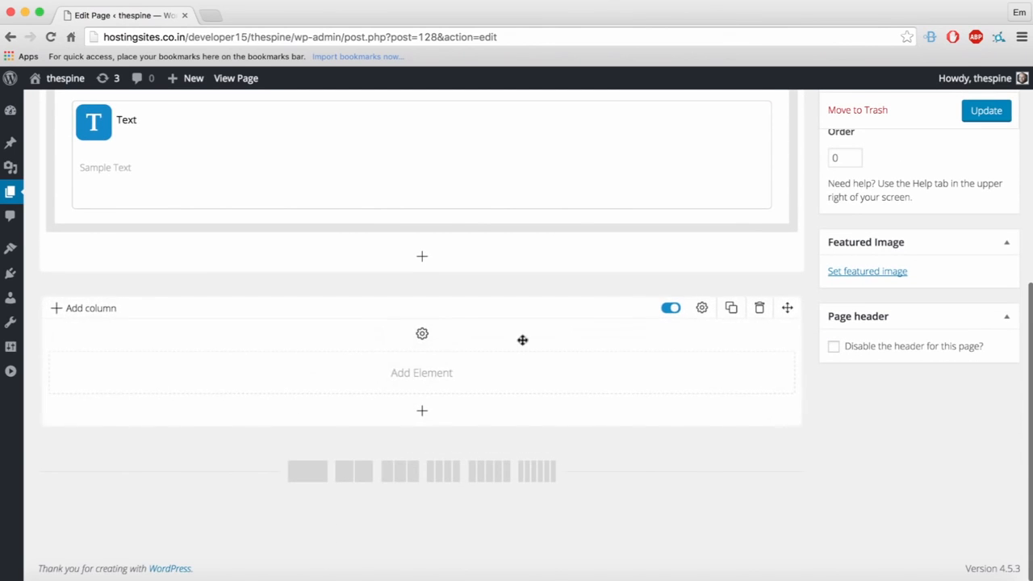
{"action": "left_click", "coordinate": [420, 373]}
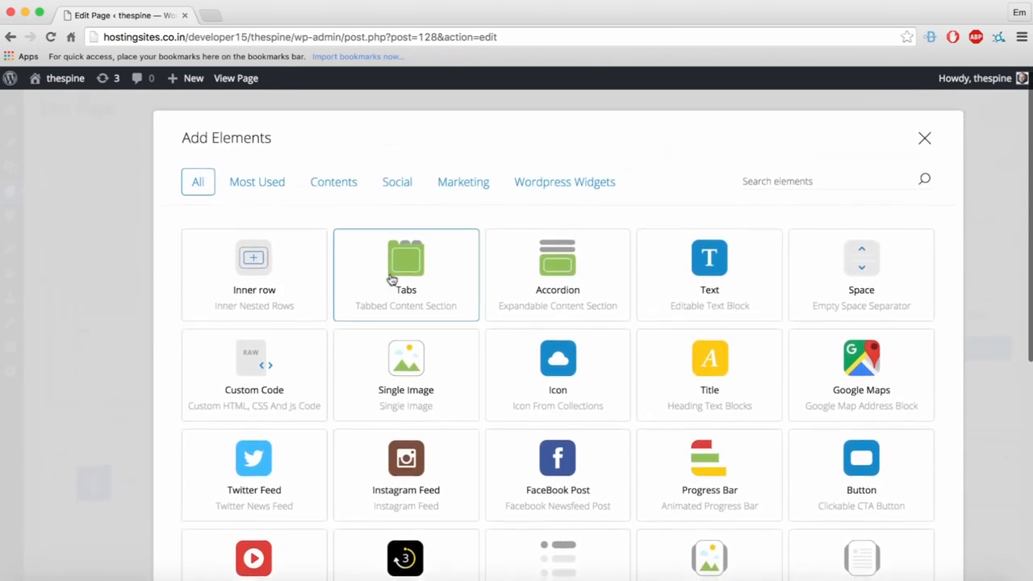
{"action": "left_click", "coordinate": [536, 278]}
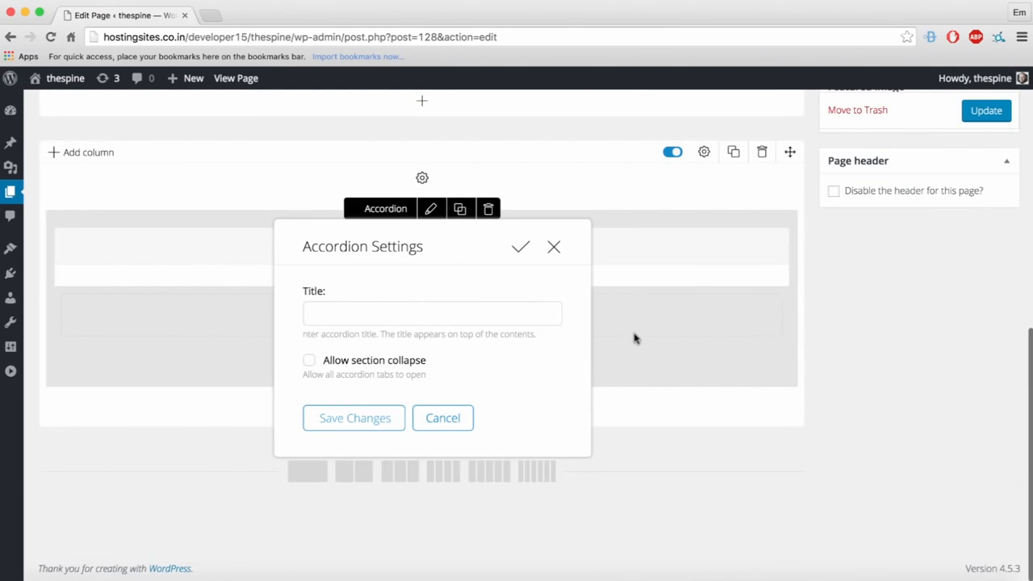
{"action": "left_click", "coordinate": [371, 314]}
{"action": "type", "text": "OUR MENU"}
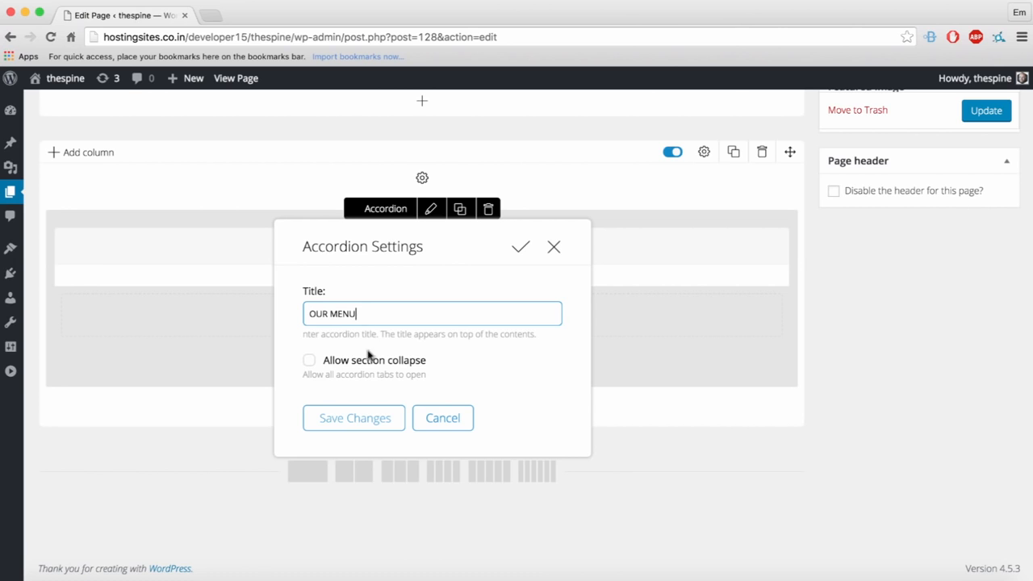
{"action": "left_click", "coordinate": [329, 418]}
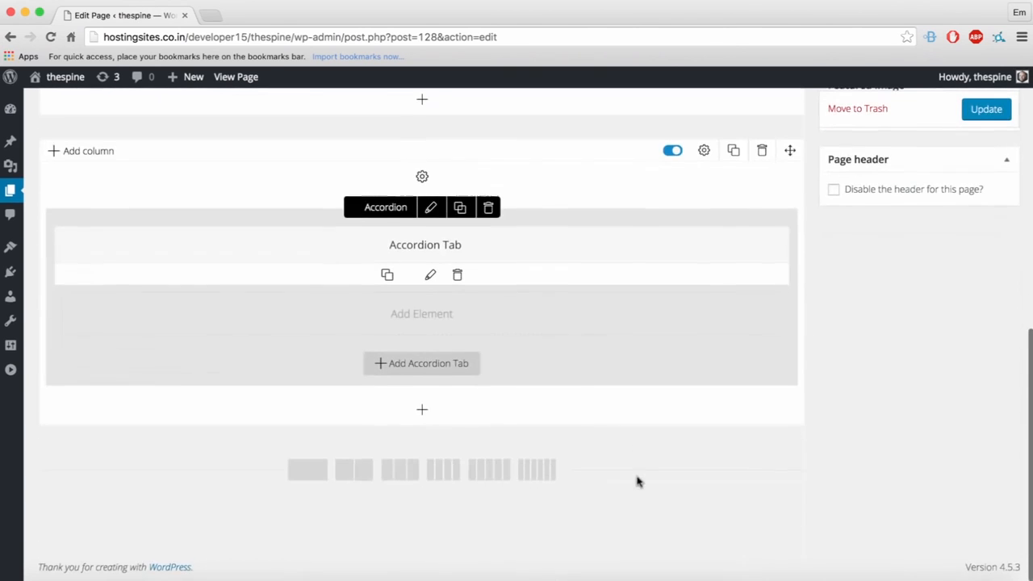
Step: Enable Allow section collapse in the accordion settings and save them
{"action": "left_click", "coordinate": [430, 208]}
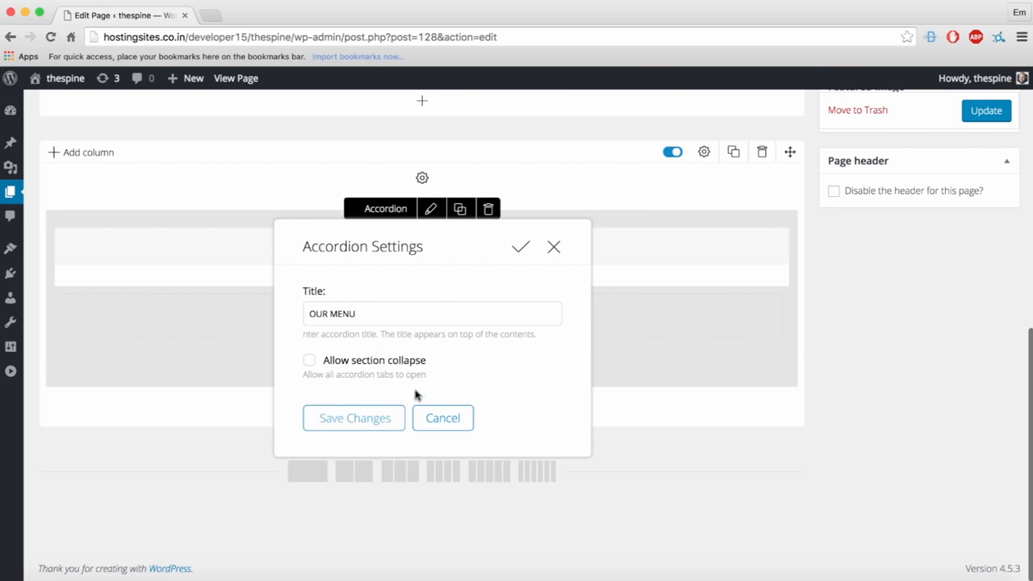
{"action": "left_click", "coordinate": [310, 361]}
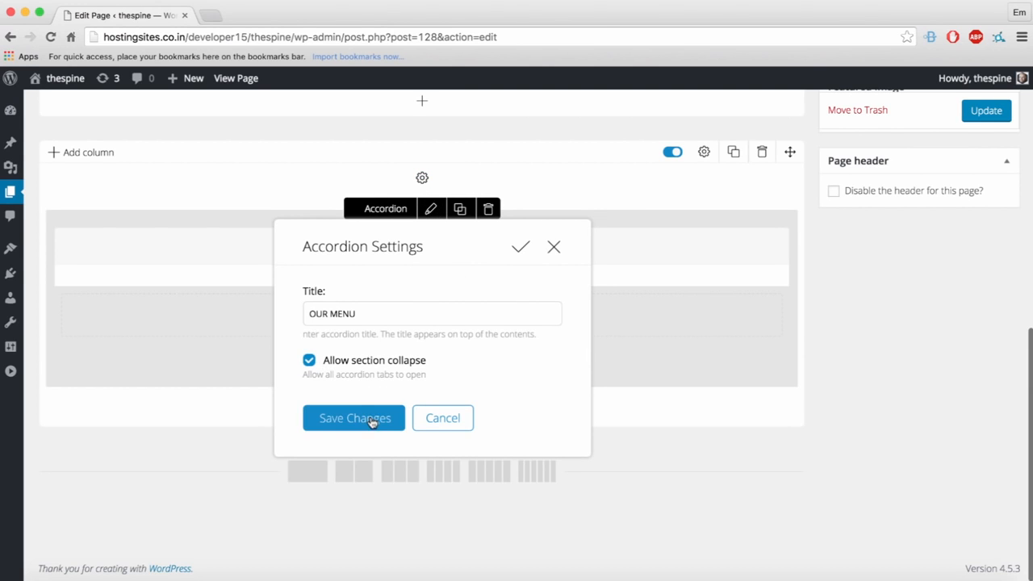
{"action": "left_click", "coordinate": [372, 420]}
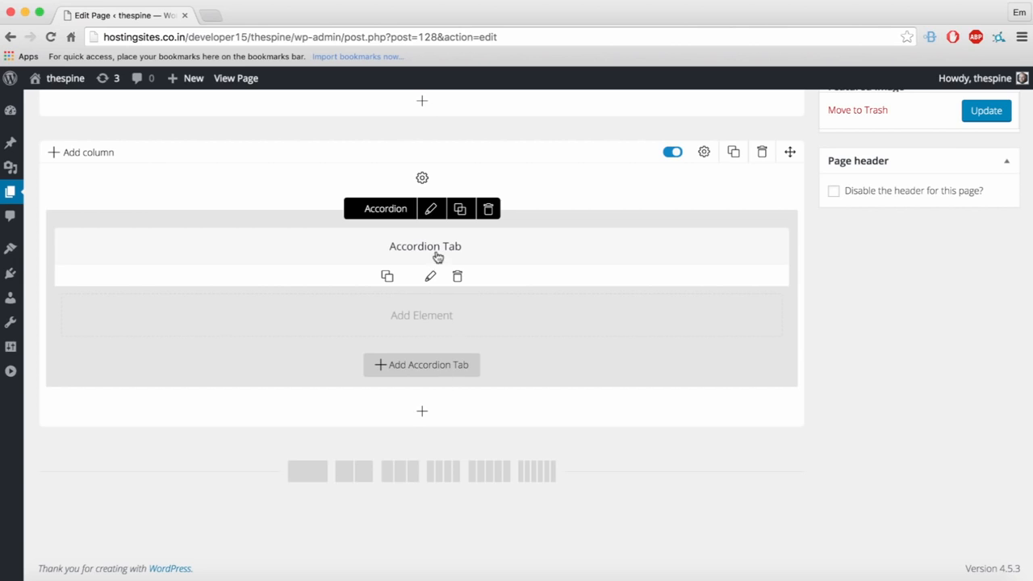
{"action": "left_click", "coordinate": [419, 309]}
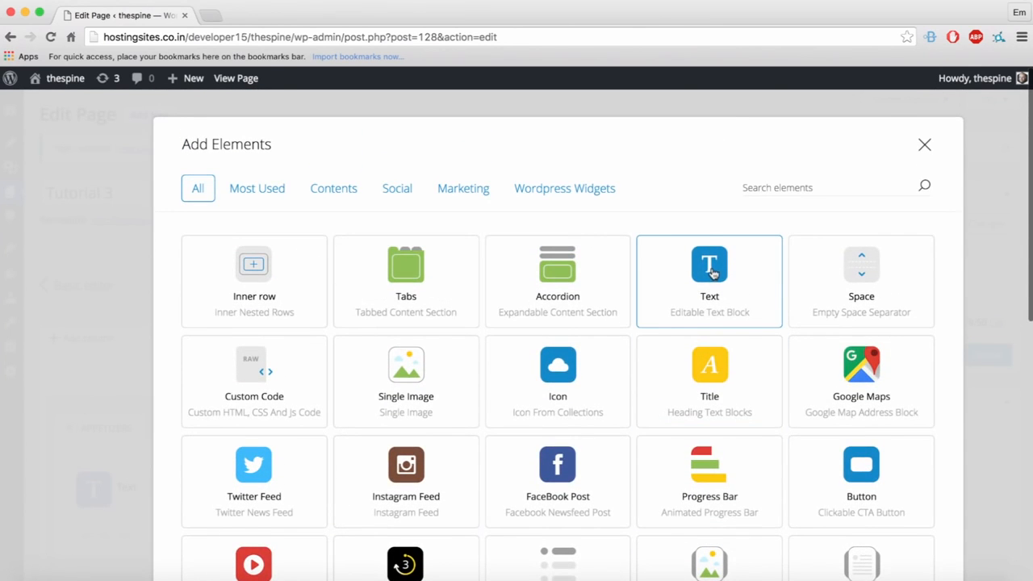
Step: Add a Text element to the first OUR MENU accordion tab
{"action": "left_click", "coordinate": [714, 273]}
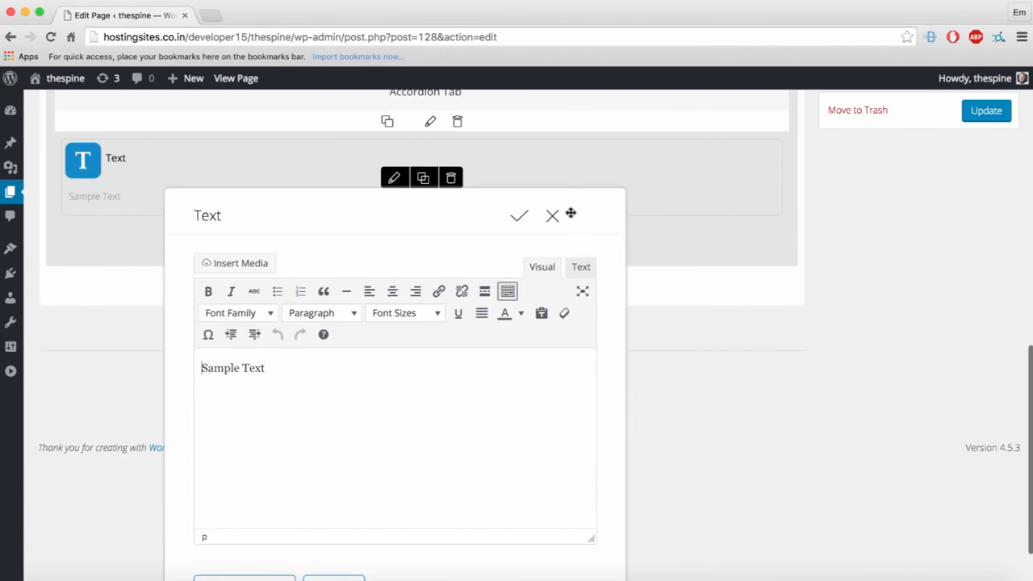
{"action": "left_click", "coordinate": [515, 216]}
{"action": "scroll", "coordinate": [517, 242], "scroll_direction": "up", "scroll_amount": 10}
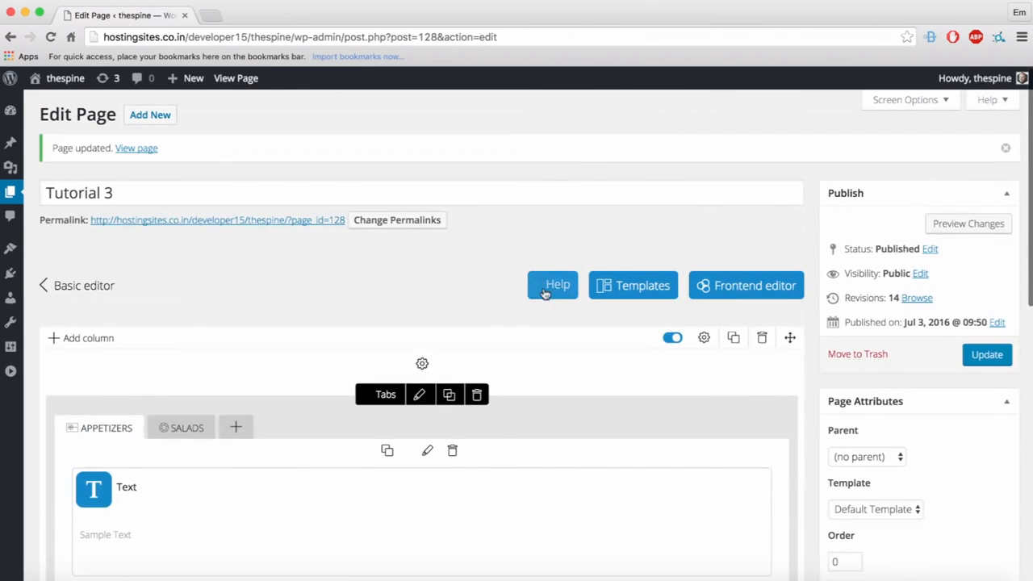
{"action": "scroll", "coordinate": [857, 362], "scroll_direction": "down", "scroll_amount": 5}
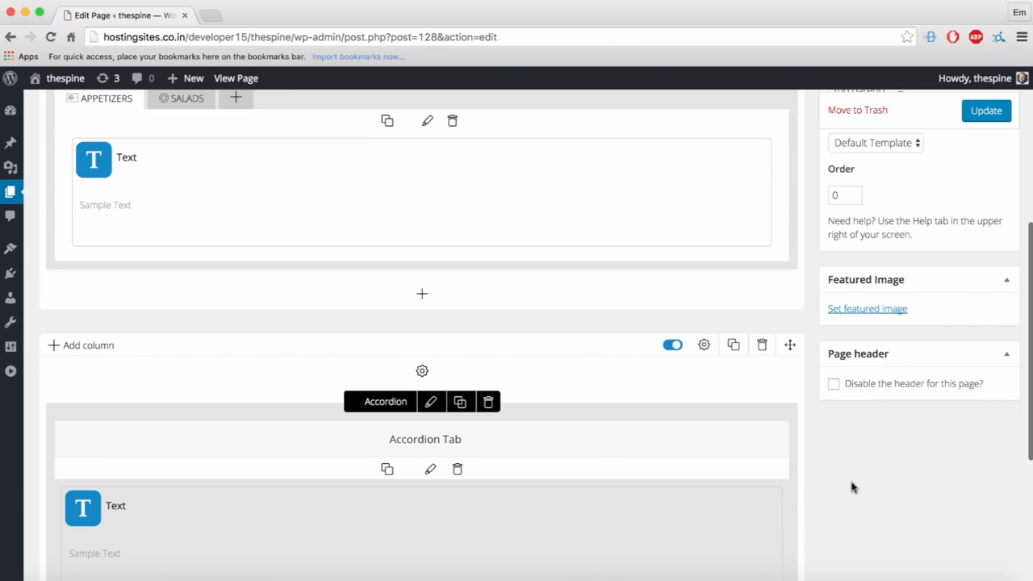
{"action": "scroll", "coordinate": [854, 492], "scroll_direction": "down", "scroll_amount": 2}
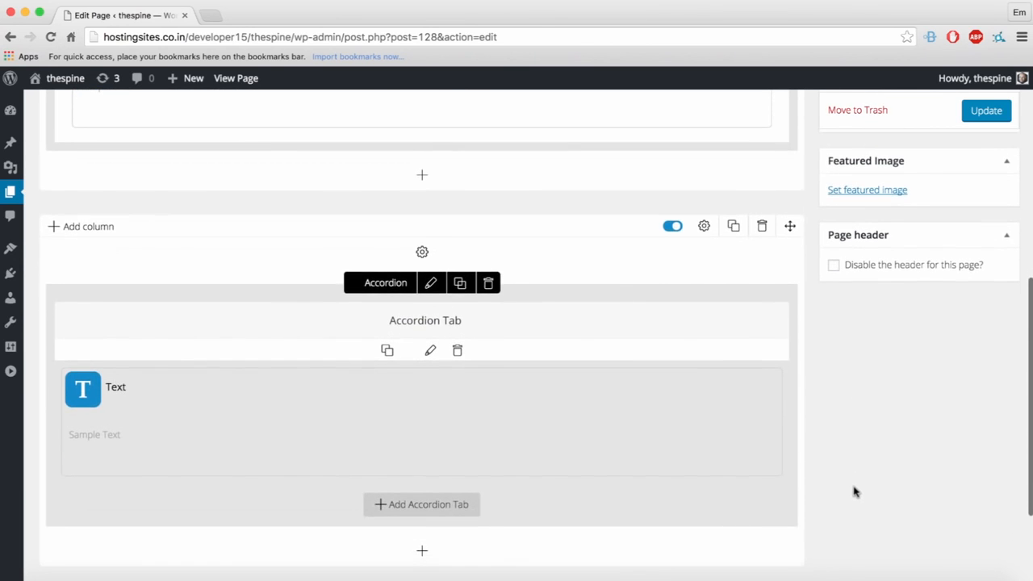
{"action": "scroll", "coordinate": [854, 490], "scroll_direction": "down", "scroll_amount": 1}
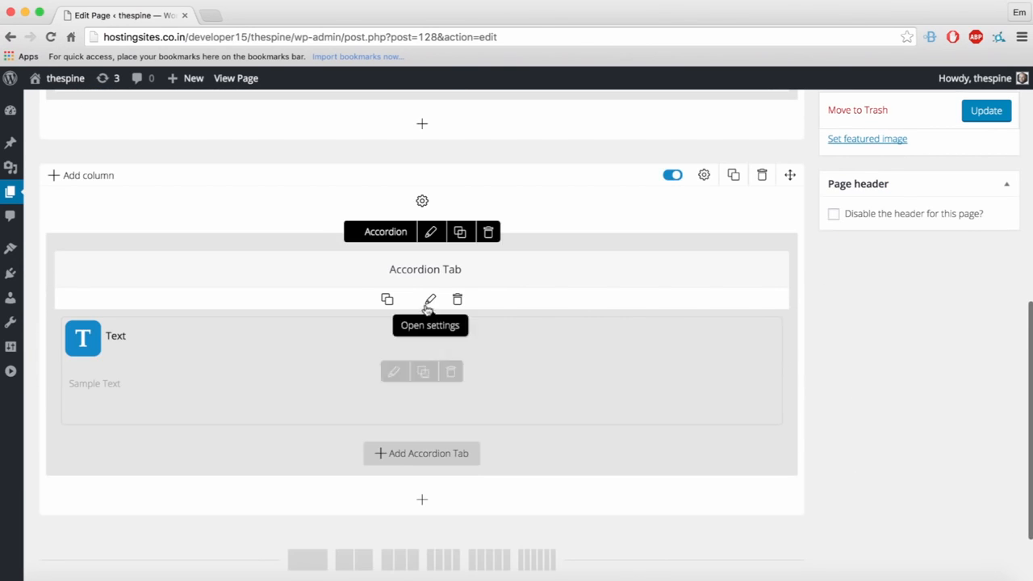
Step: Add two more accordion tabs, put a text block in the new one, and update the page
{"action": "left_click", "coordinate": [438, 457]}
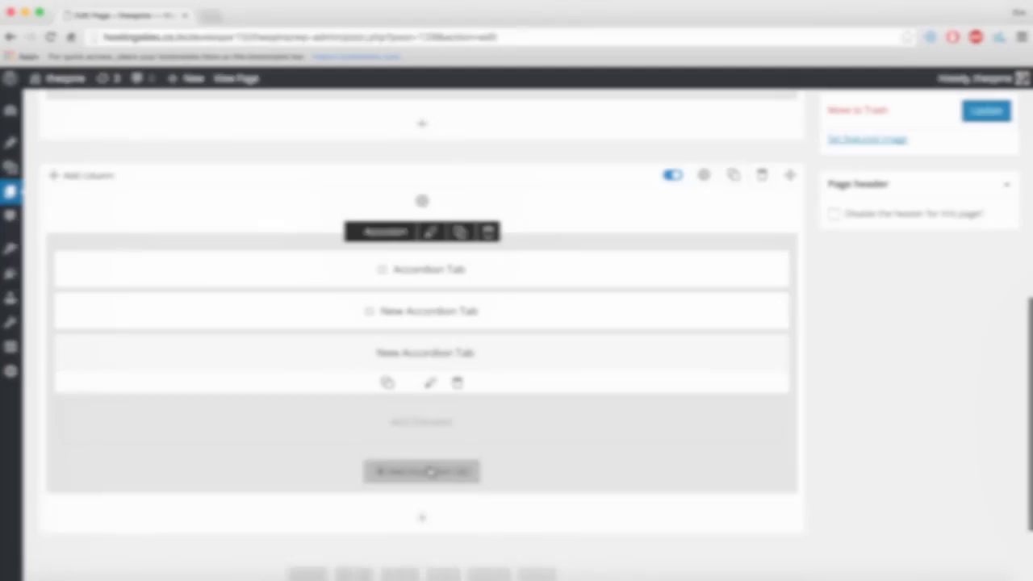
{"action": "left_click", "coordinate": [425, 471]}
{"action": "left_click", "coordinate": [419, 465]}
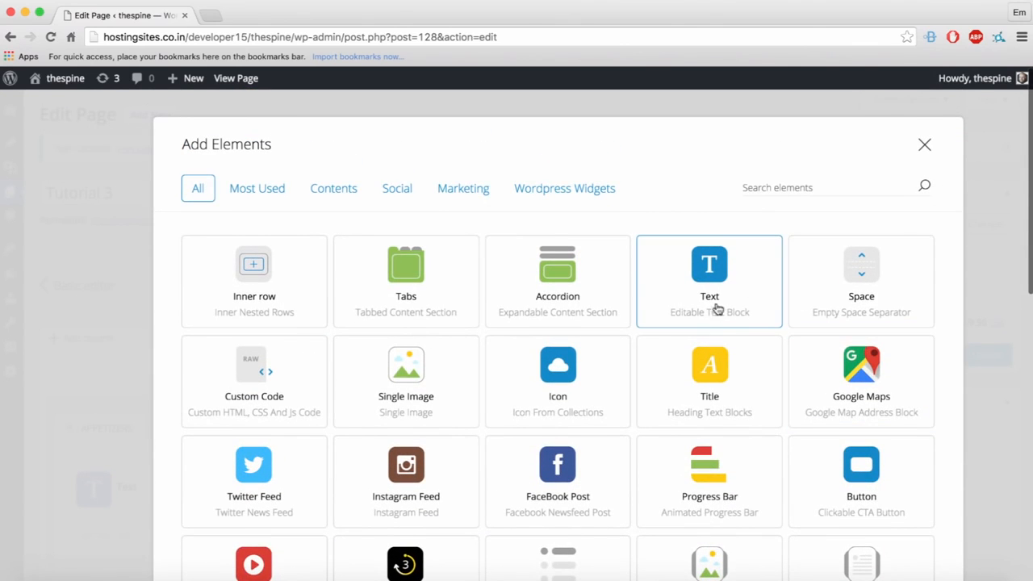
{"action": "left_click", "coordinate": [711, 289]}
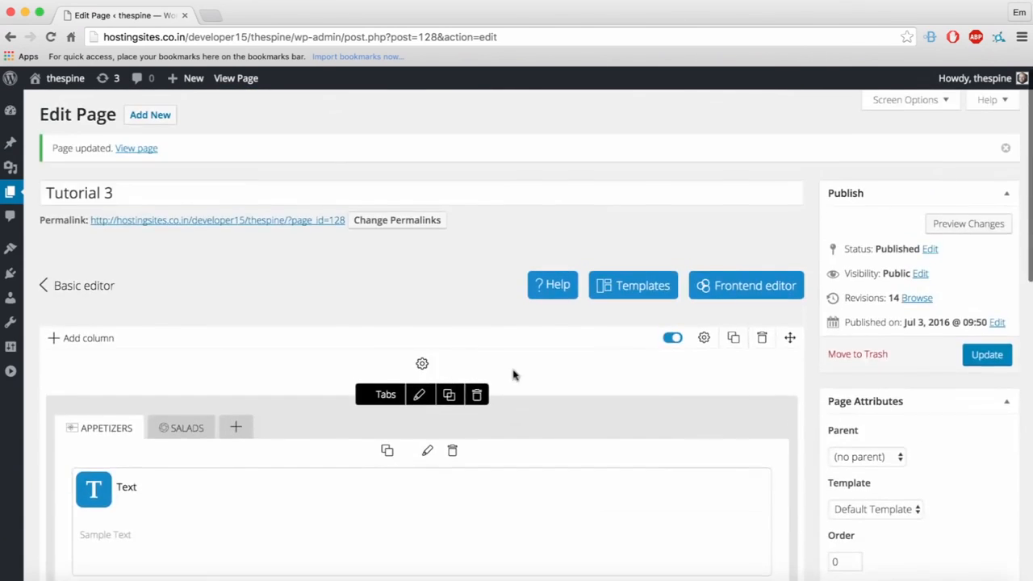
{"action": "scroll", "coordinate": [531, 383], "scroll_direction": "down", "scroll_amount": 10}
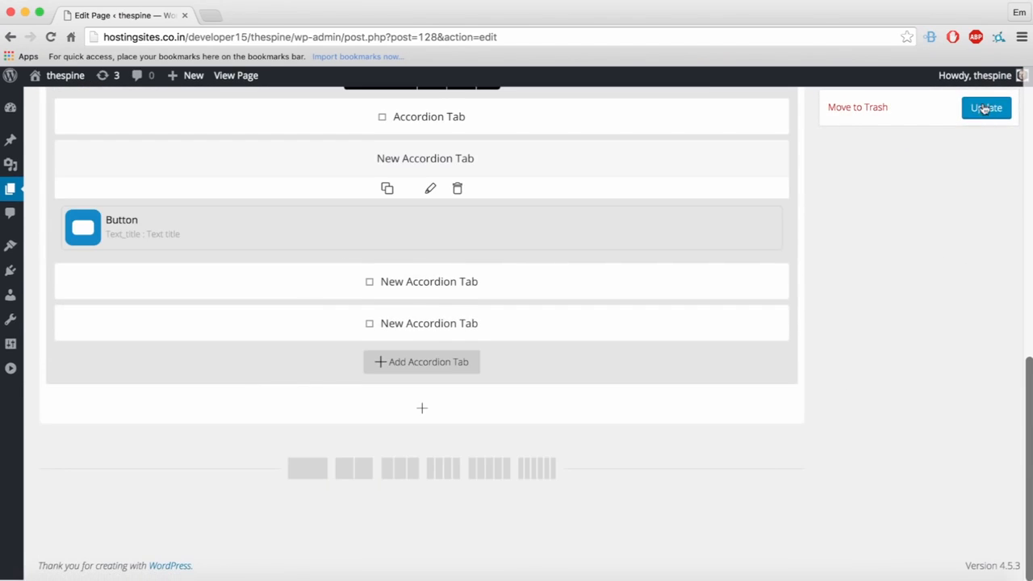
{"action": "left_click", "coordinate": [985, 109]}
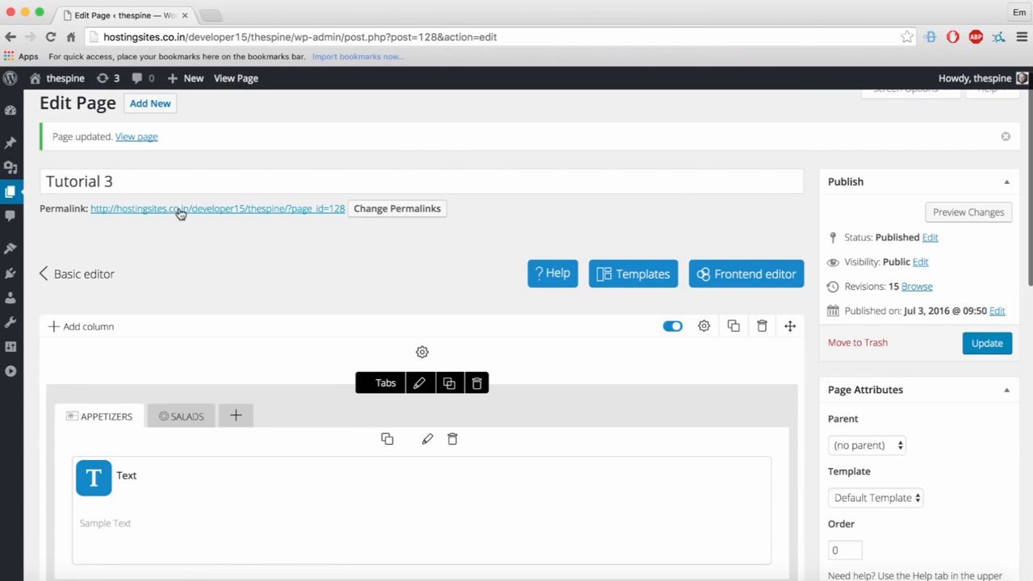
Step: Copy the page permalink and open the live Tutorial 3 page in a new tab
{"action": "right_click", "coordinate": [180, 210]}
{"action": "left_click", "coordinate": [253, 24]}
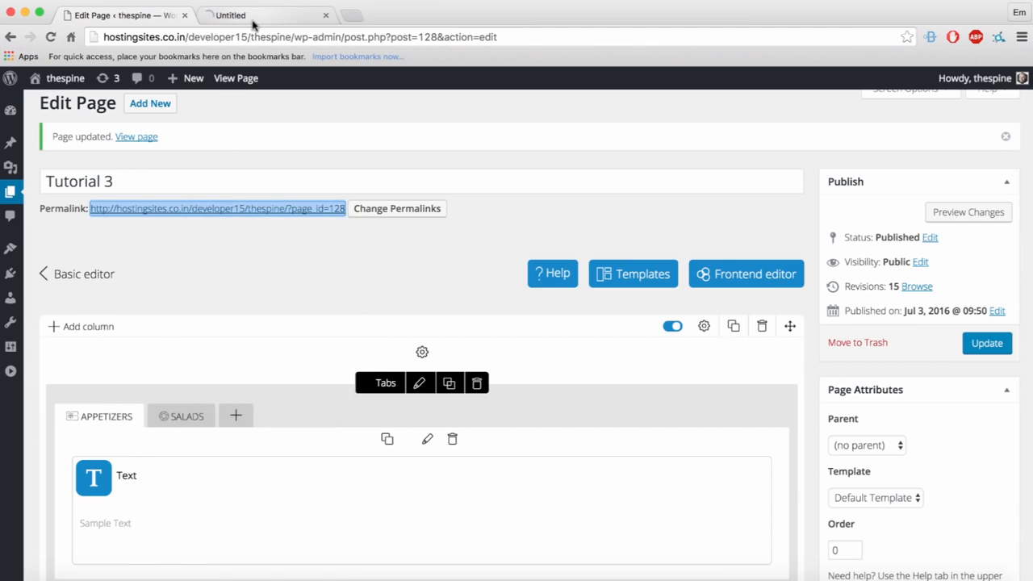
{"action": "left_click", "coordinate": [257, 15]}
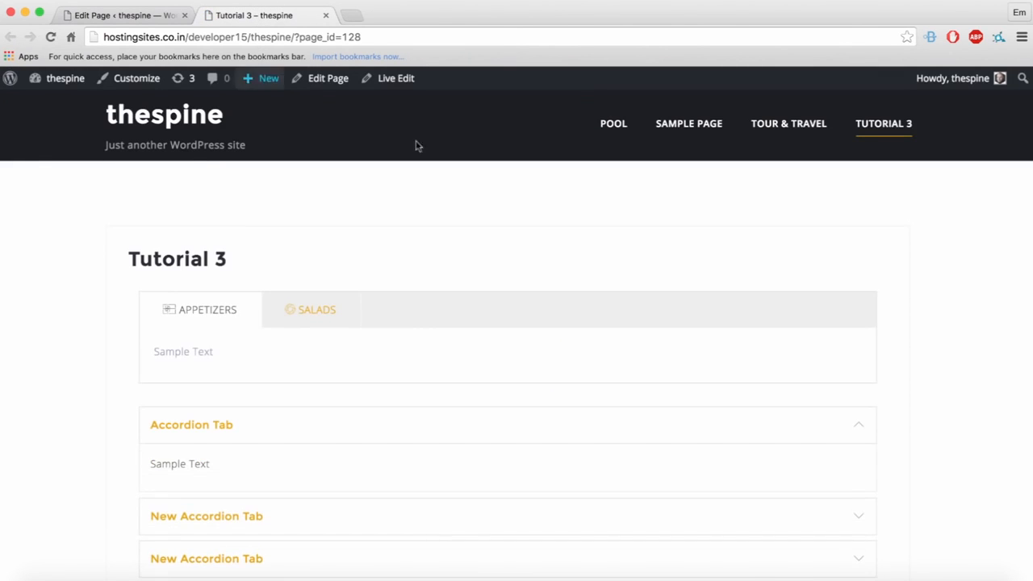
{"action": "scroll", "coordinate": [949, 243], "scroll_direction": "down", "scroll_amount": 5}
{"action": "scroll", "coordinate": [228, 303], "scroll_direction": "up", "scroll_amount": 3}
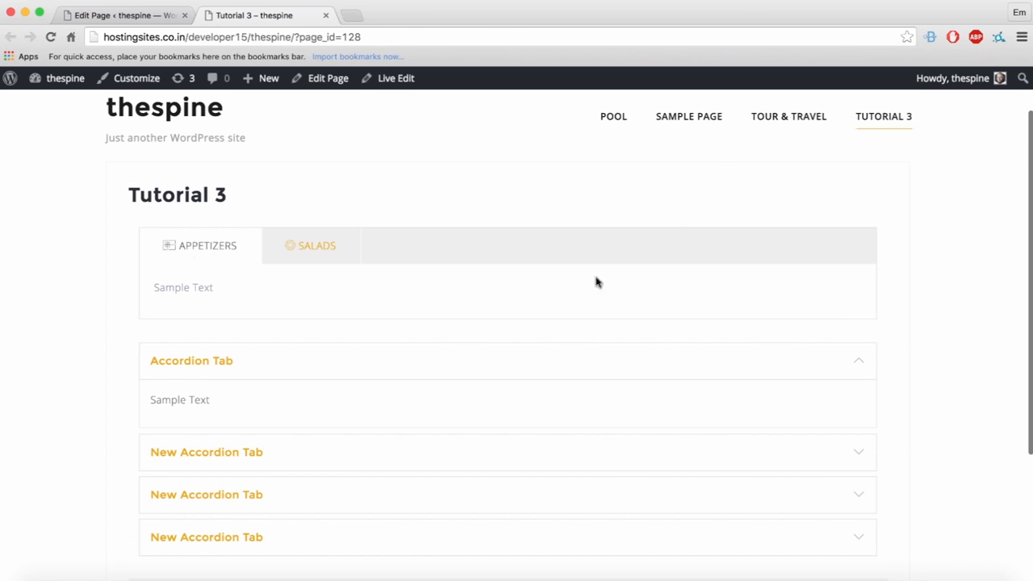
Step: Test the SALADS tab on the live page, then return to the Edit Page tab
{"action": "left_click", "coordinate": [297, 247]}
{"action": "scroll", "coordinate": [260, 208], "scroll_direction": "down", "scroll_amount": 4}
{"action": "scroll", "coordinate": [257, 196], "scroll_direction": "up", "scroll_amount": 4}
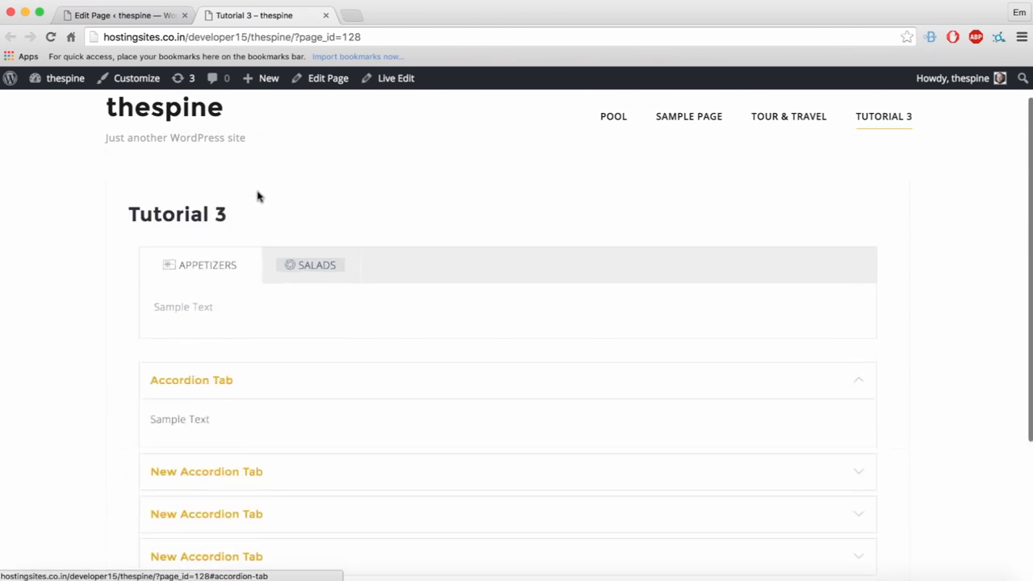
{"action": "scroll", "coordinate": [257, 196], "scroll_direction": "up", "scroll_amount": 2}
{"action": "scroll", "coordinate": [302, 318], "scroll_direction": "down", "scroll_amount": 5}
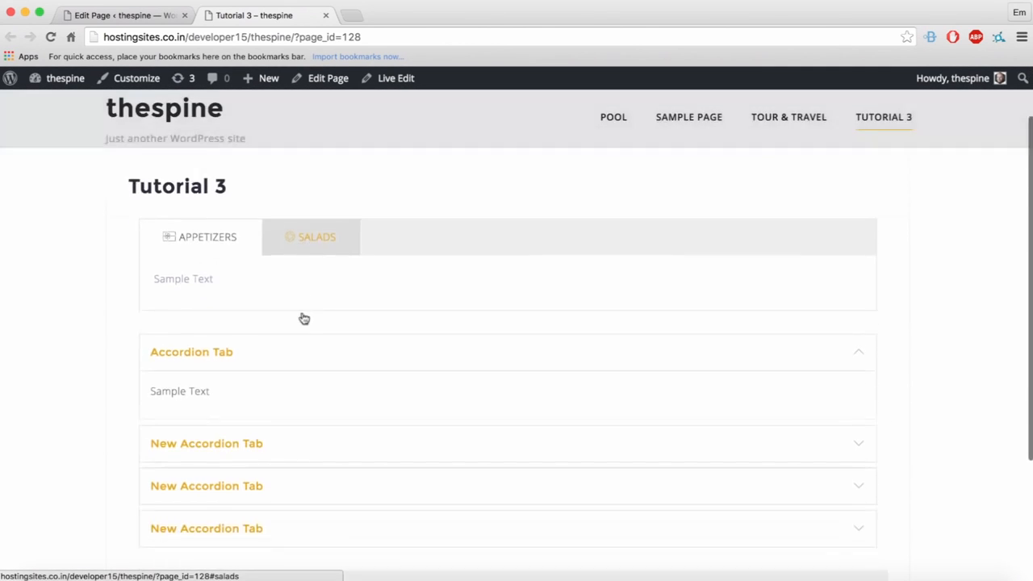
{"action": "scroll", "coordinate": [298, 298], "scroll_direction": "up", "scroll_amount": 3}
{"action": "scroll", "coordinate": [287, 299], "scroll_direction": "up", "scroll_amount": 3}
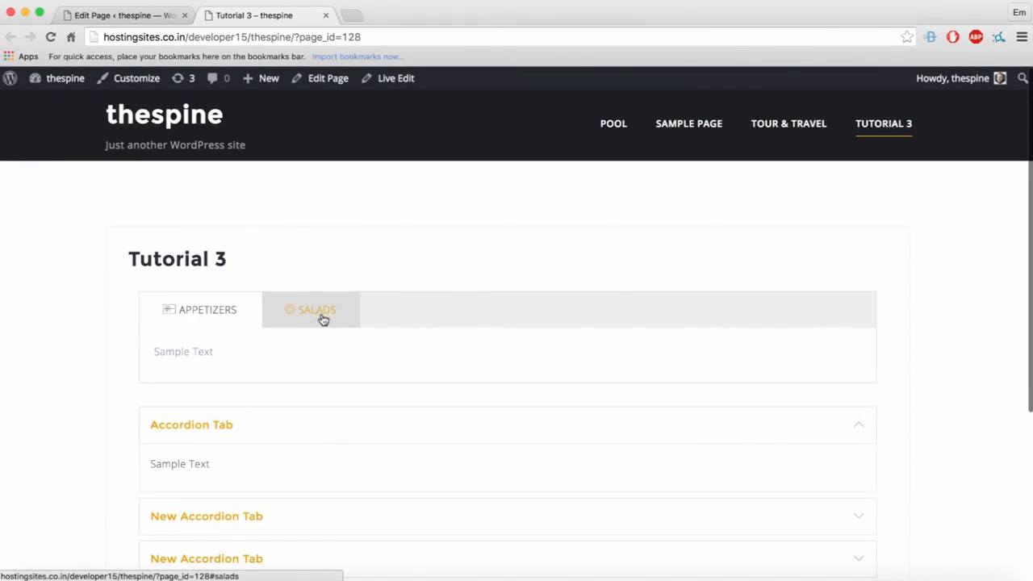
{"action": "left_click", "coordinate": [150, 16]}
Step: Add a Sample Text element inside the SALADS tab
{"action": "left_click", "coordinate": [179, 416]}
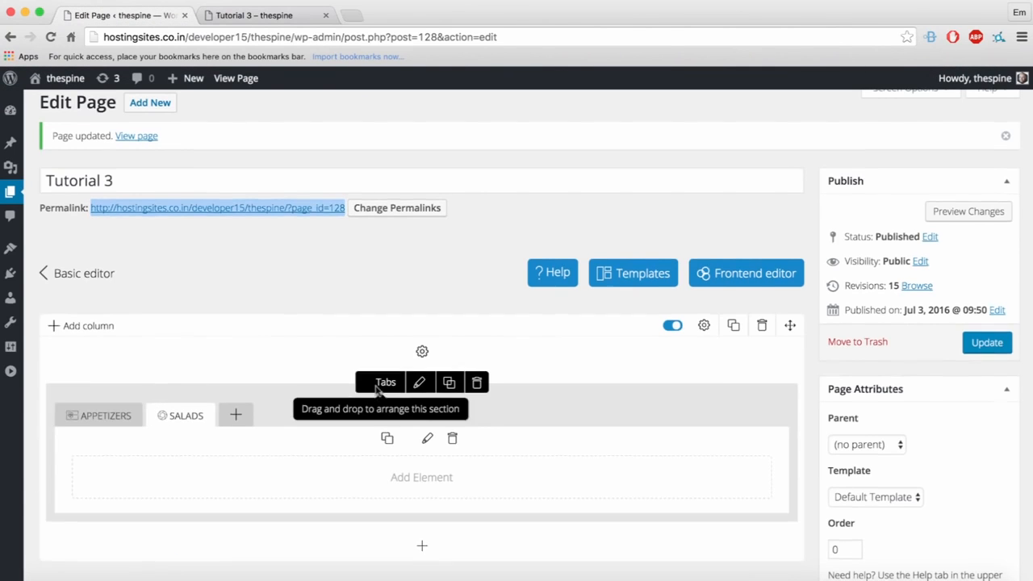
{"action": "scroll", "coordinate": [395, 388], "scroll_direction": "down", "scroll_amount": 1}
{"action": "left_click", "coordinate": [418, 401]}
{"action": "scroll", "coordinate": [241, 304], "scroll_direction": "up", "scroll_amount": 2}
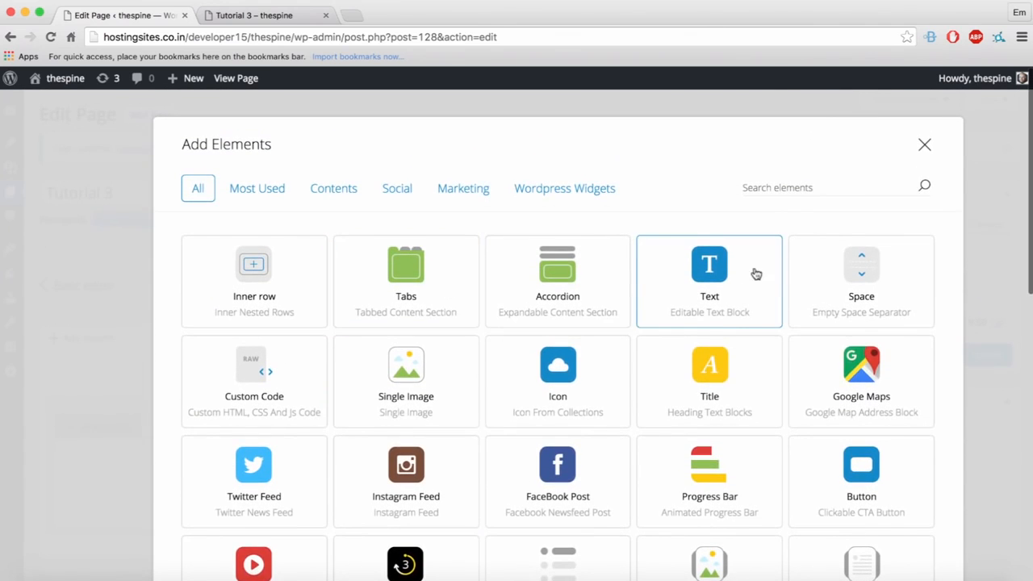
{"action": "left_click", "coordinate": [753, 273]}
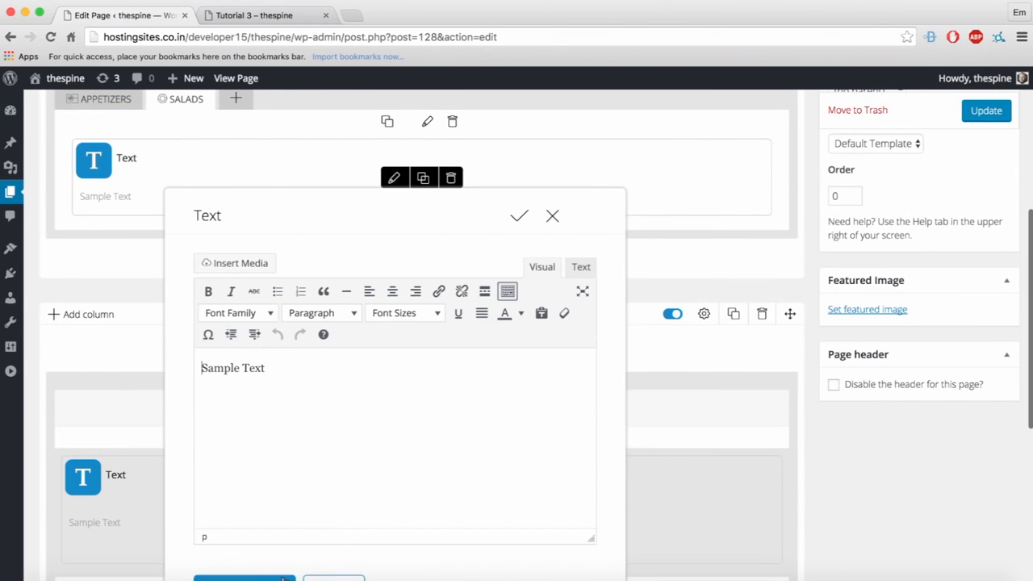
{"action": "left_click", "coordinate": [344, 572]}
Step: Update the Tutorial 3 page and reload its live version
{"action": "left_click", "coordinate": [976, 356]}
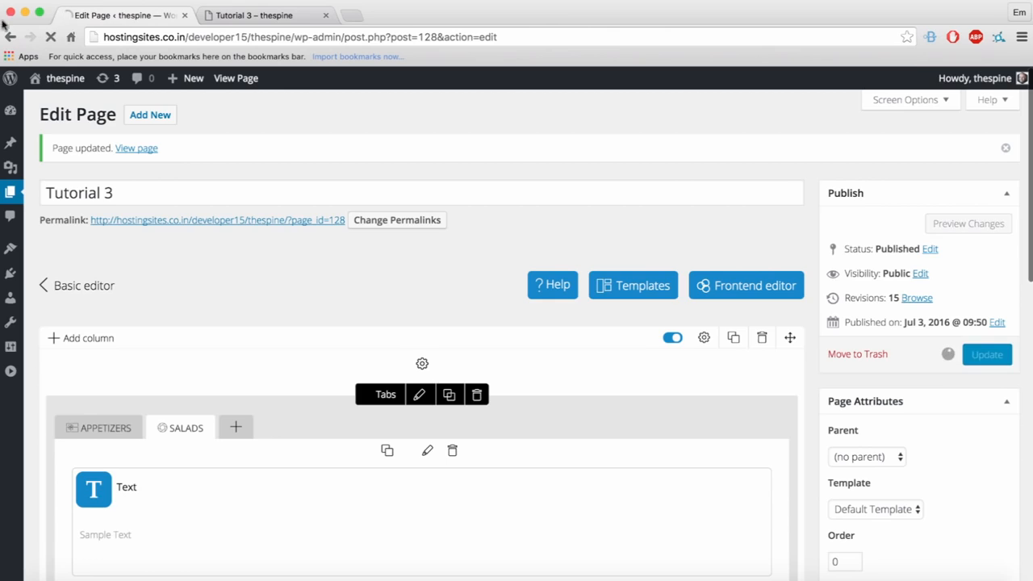
{"action": "left_click", "coordinate": [242, 15]}
{"action": "left_click", "coordinate": [50, 36]}
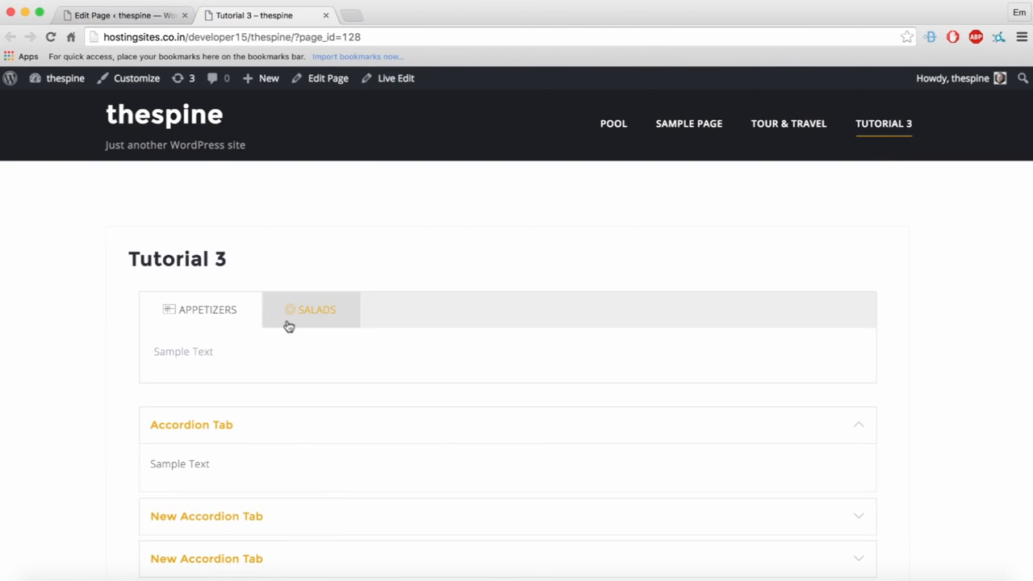
Step: Switch the live page's tabs to SALADS, check the editor, and come back
{"action": "left_click", "coordinate": [305, 324]}
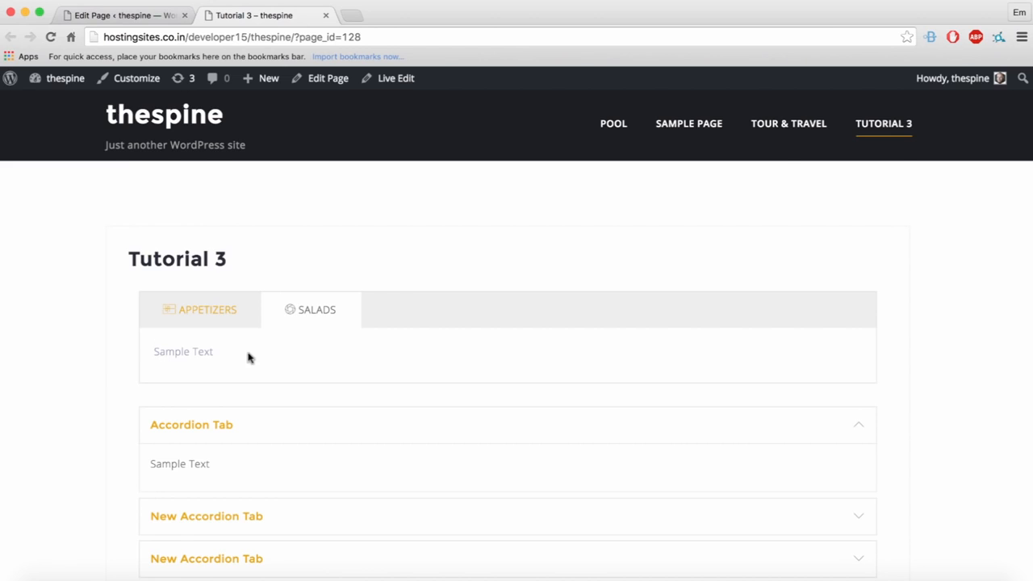
{"action": "scroll", "coordinate": [249, 358], "scroll_direction": "down", "scroll_amount": 2}
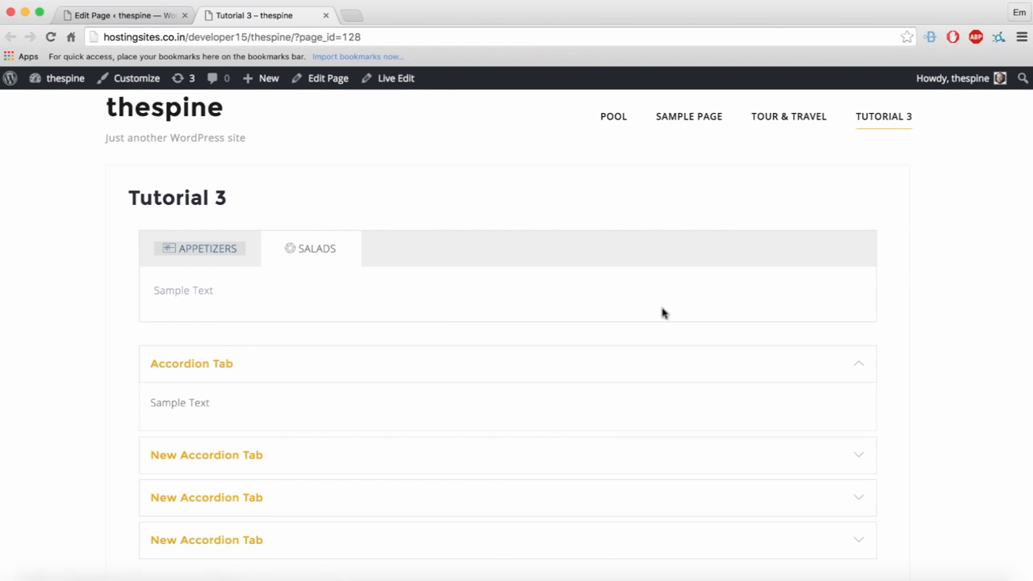
{"action": "scroll", "coordinate": [989, 284], "scroll_direction": "down", "scroll_amount": 1}
{"action": "scroll", "coordinate": [955, 277], "scroll_direction": "down", "scroll_amount": 5}
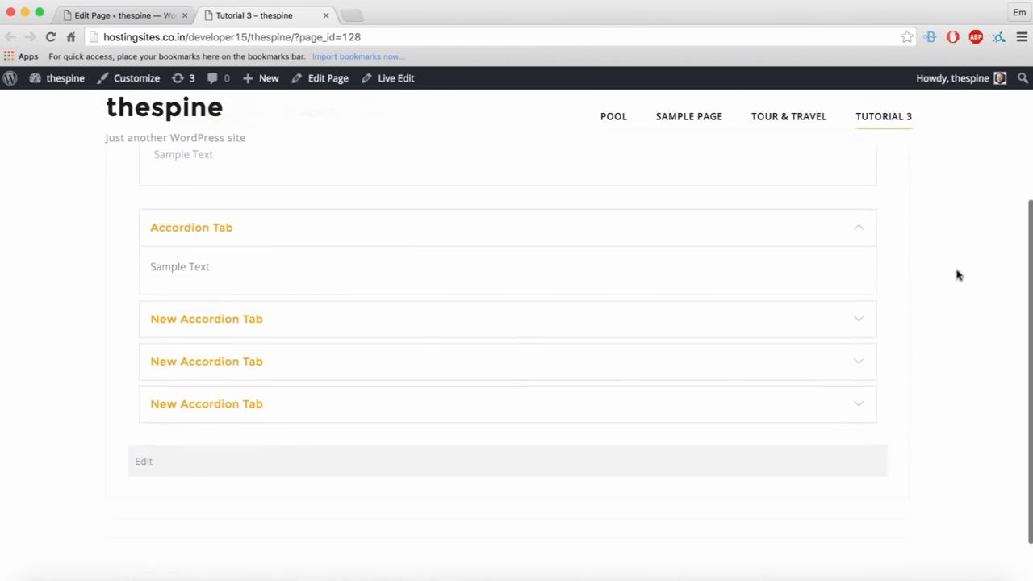
{"action": "left_click", "coordinate": [136, 13]}
{"action": "scroll", "coordinate": [572, 443], "scroll_direction": "down", "scroll_amount": 10}
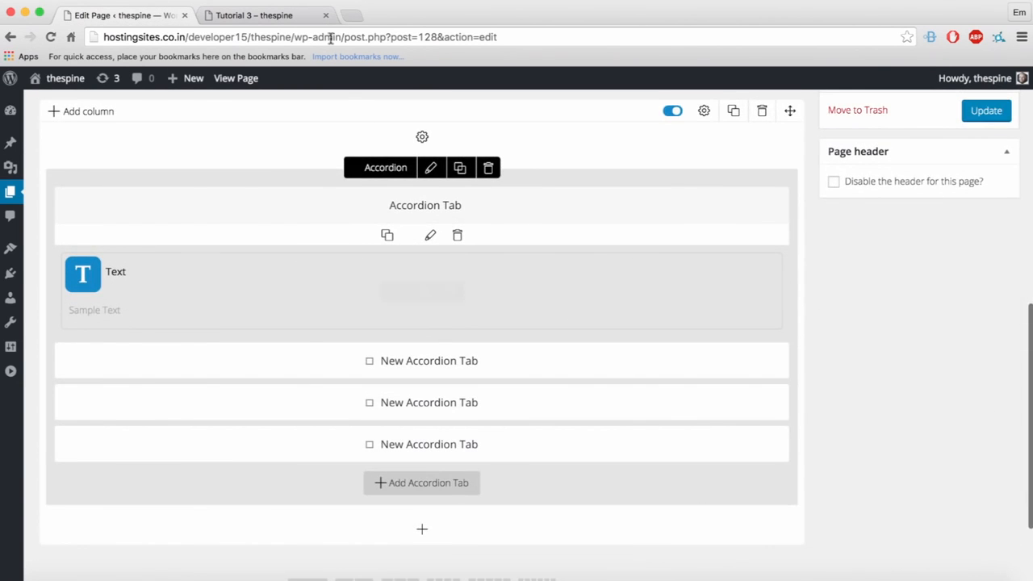
{"action": "left_click", "coordinate": [296, 16]}
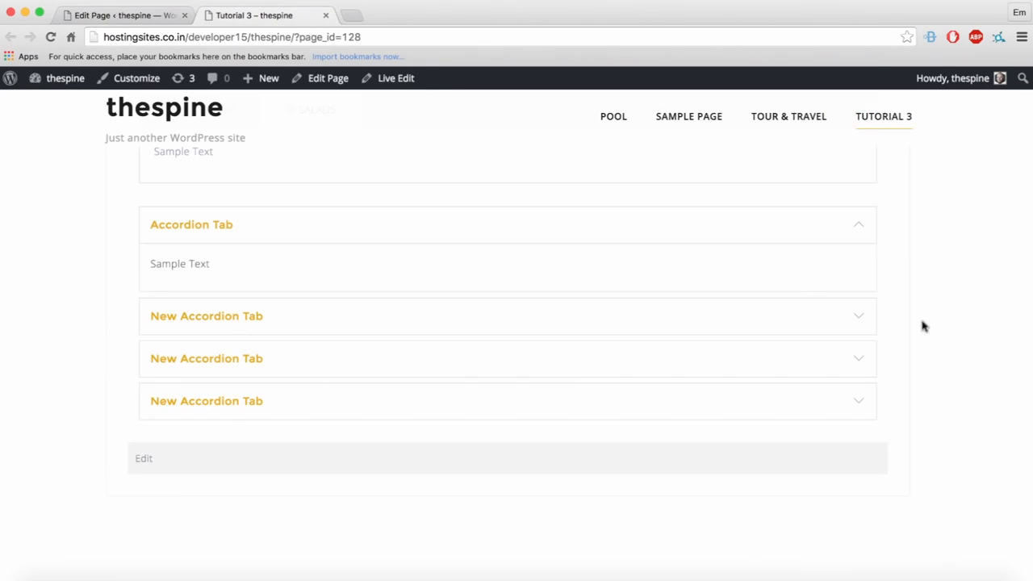
Step: Expand and collapse each accordion section, leaving all collapsed, then start Live Edit
{"action": "left_click", "coordinate": [837, 315]}
{"action": "left_click", "coordinate": [667, 428]}
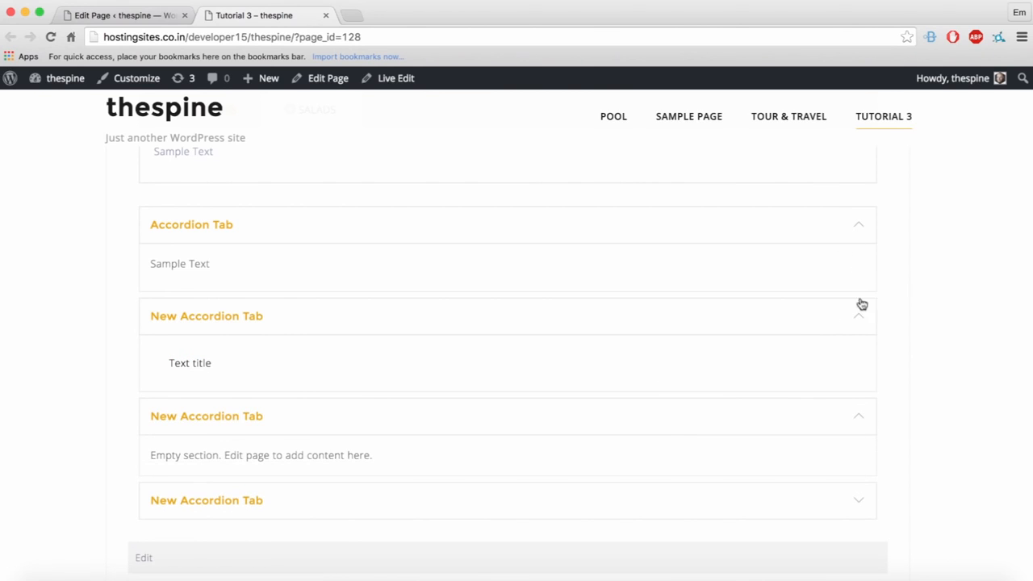
{"action": "left_click", "coordinate": [828, 316]}
{"action": "left_click", "coordinate": [821, 234]}
{"action": "left_click", "coordinate": [614, 356]}
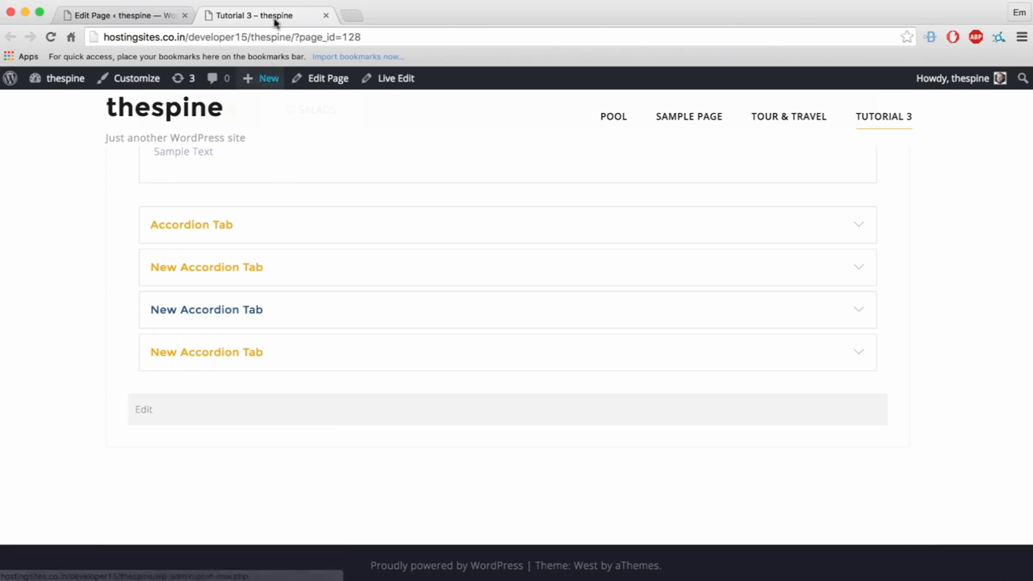
{"action": "left_click", "coordinate": [395, 78]}
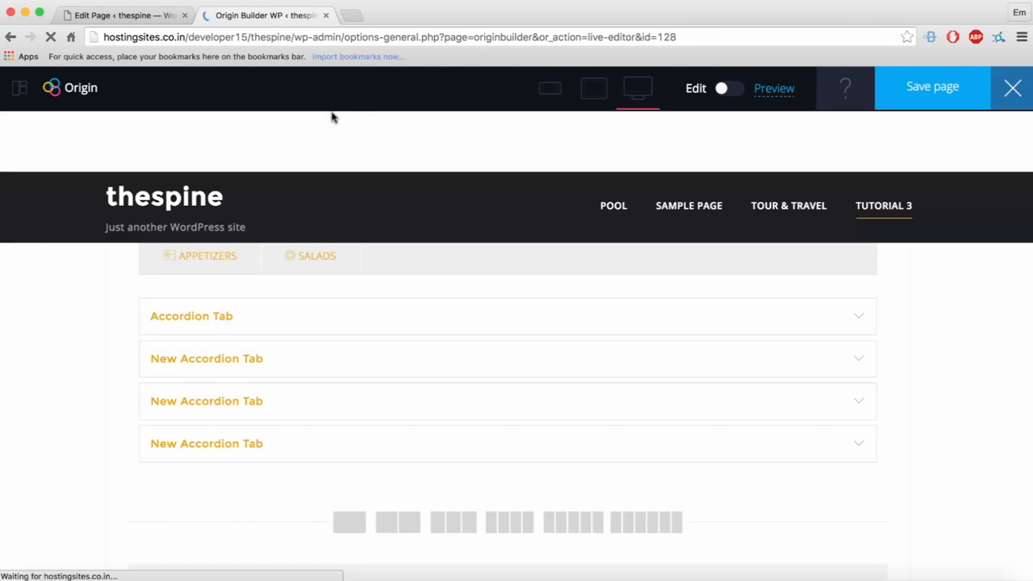
Step: Add a one-column row with a Google Maps element titled OUR LOCATION, then open a blank tab
{"action": "scroll", "coordinate": [991, 335], "scroll_direction": "down", "scroll_amount": 5}
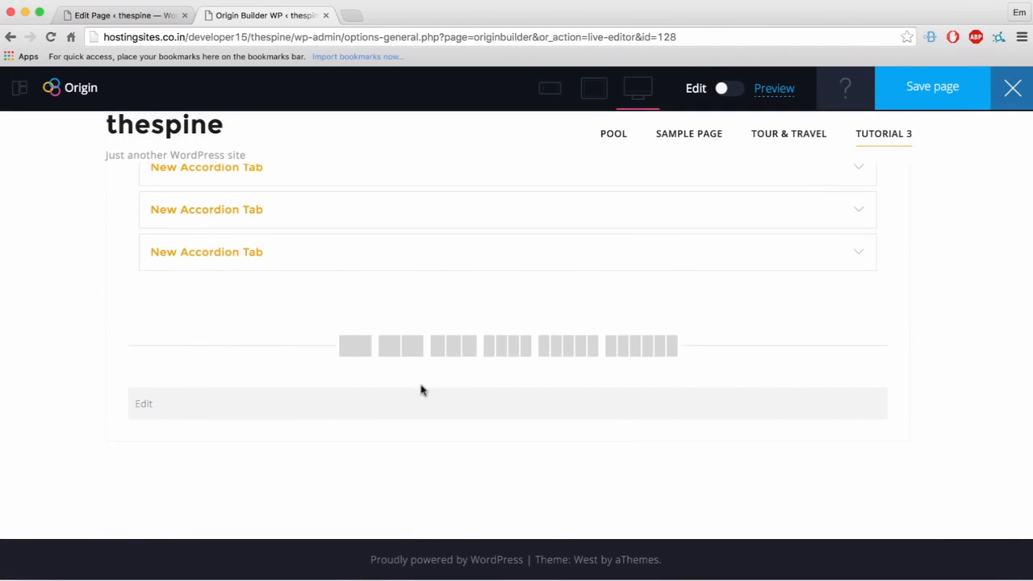
{"action": "left_click", "coordinate": [355, 345]}
{"action": "left_click", "coordinate": [526, 329]}
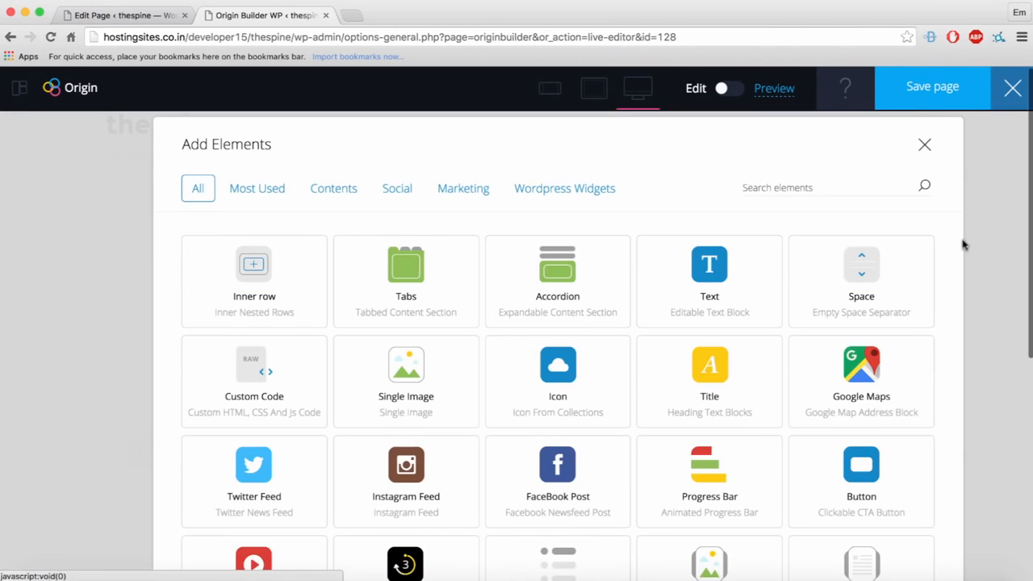
{"action": "left_click", "coordinate": [893, 371]}
{"action": "left_click", "coordinate": [185, 205]}
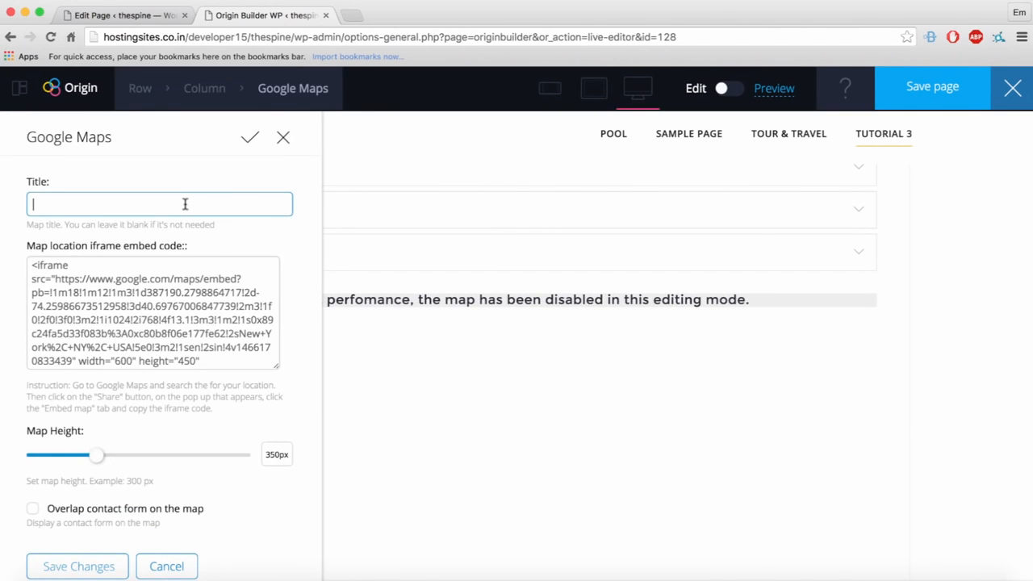
{"action": "type", "text": "OUR LOCATION"}
{"action": "scroll", "coordinate": [178, 240], "scroll_direction": "down", "scroll_amount": 1}
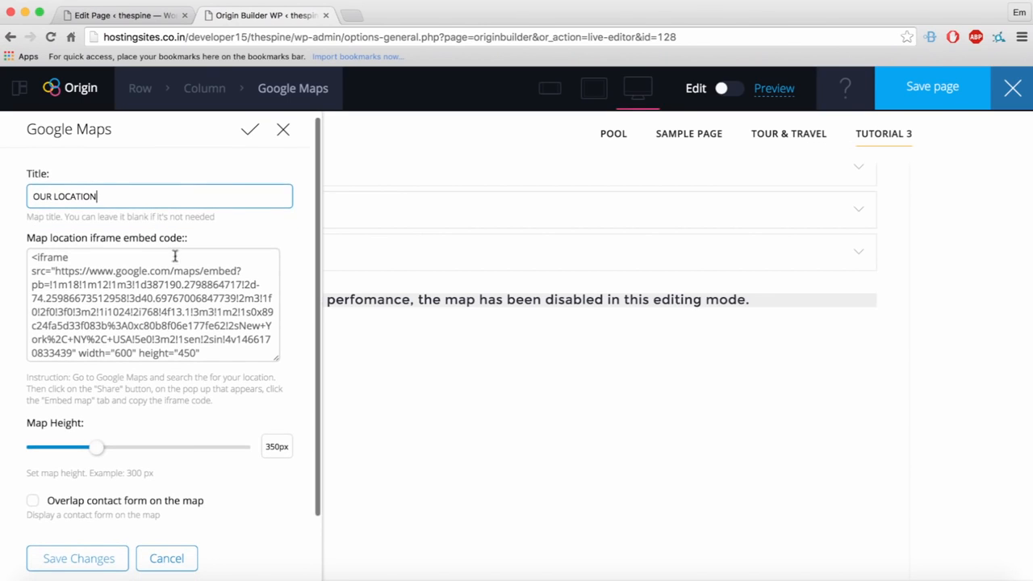
{"action": "left_click", "coordinate": [169, 282]}
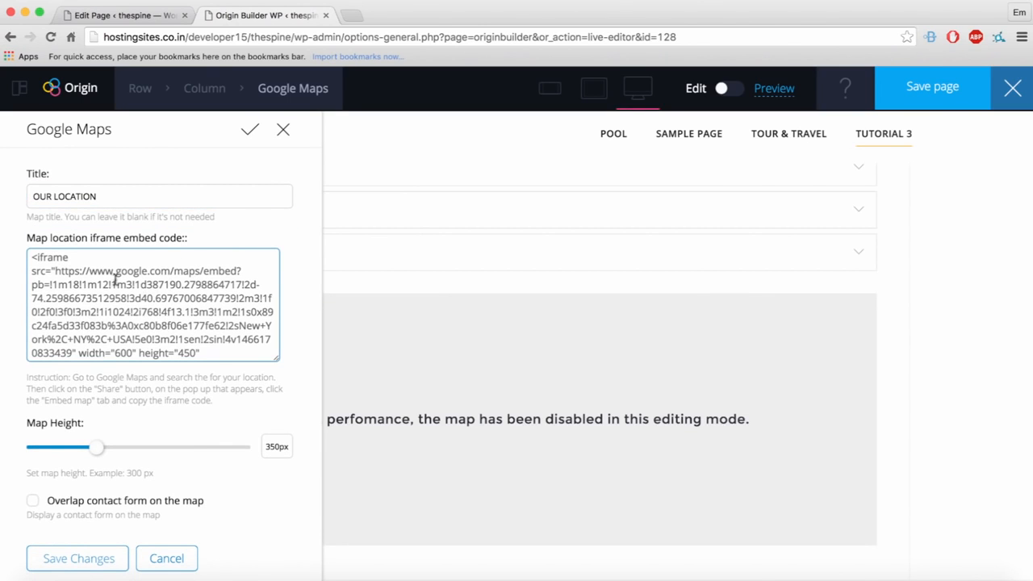
{"action": "left_click", "coordinate": [352, 15]}
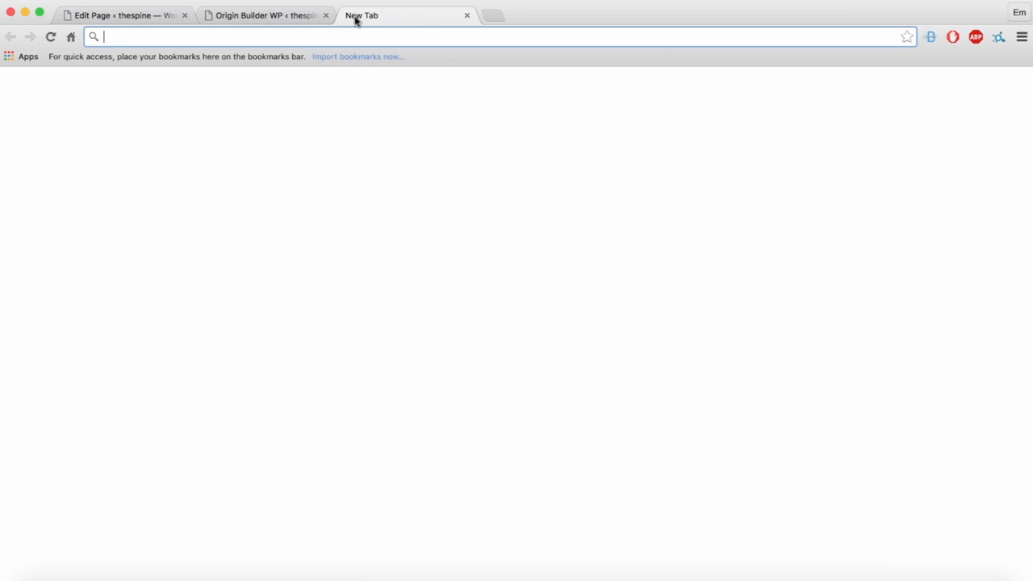
{"action": "type", "text": "m"}
{"action": "key", "text": "BackSpace"}
{"action": "key", "text": "BackSpace"}
{"action": "type", "text": "m"}
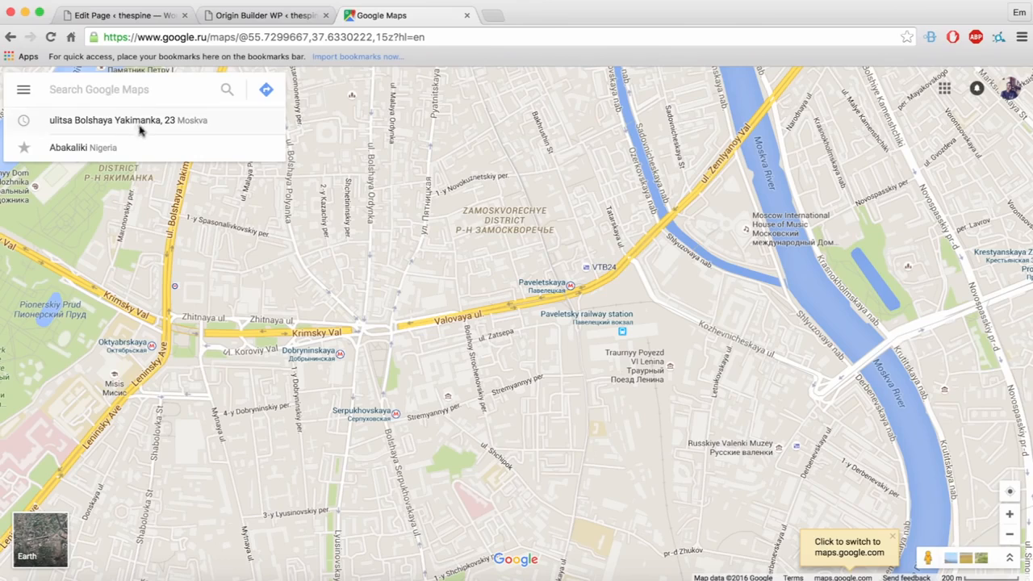
{"action": "left_click", "coordinate": [136, 123]}
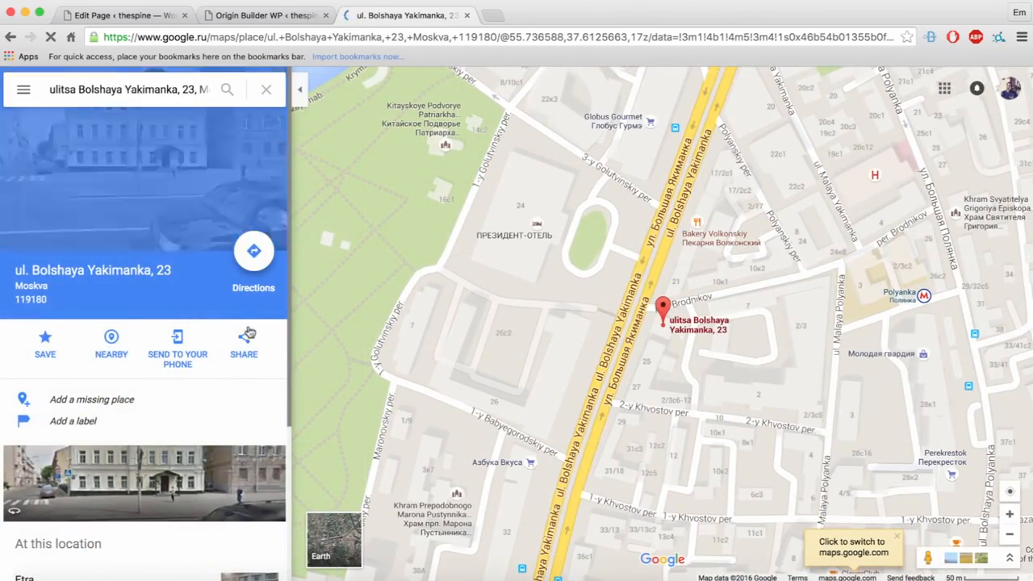
Step: Get the place's Medium embed-map iframe code and return to Origin Builder's map settings
{"action": "left_click", "coordinate": [244, 344]}
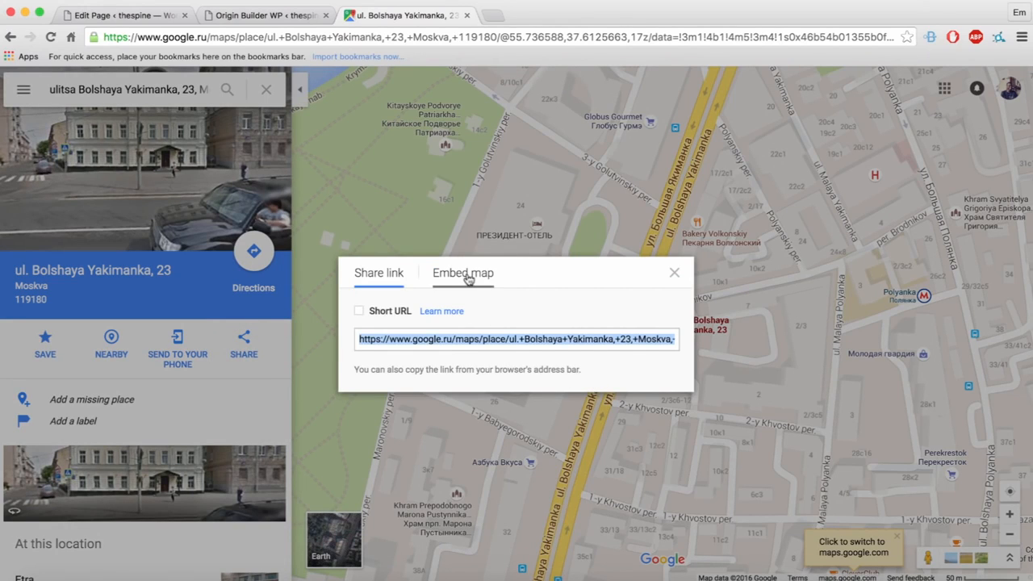
{"action": "left_click", "coordinate": [457, 274]}
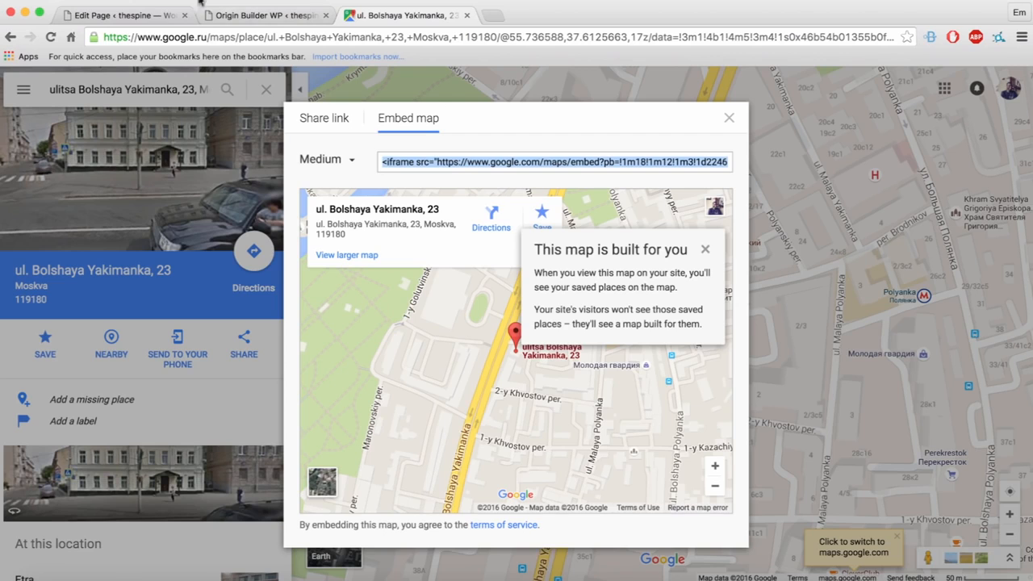
{"action": "left_click", "coordinate": [117, 18]}
{"action": "left_click", "coordinate": [279, 16]}
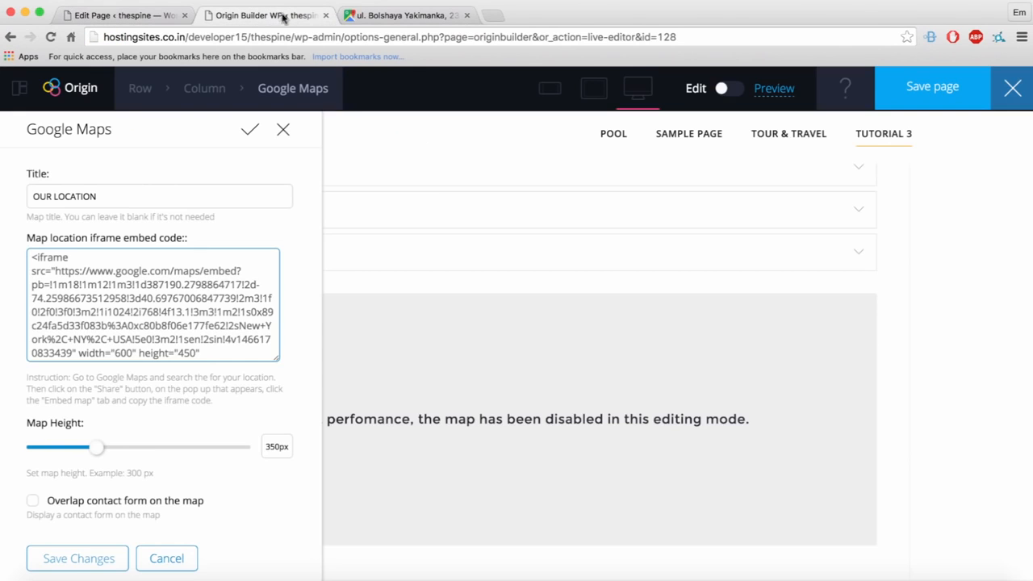
Step: Save the OUR LOCATION map settings with the Bolshaya Yakimanka embed and update the Tutorial 3 page
{"action": "scroll", "coordinate": [186, 337], "scroll_direction": "down", "scroll_amount": 1}
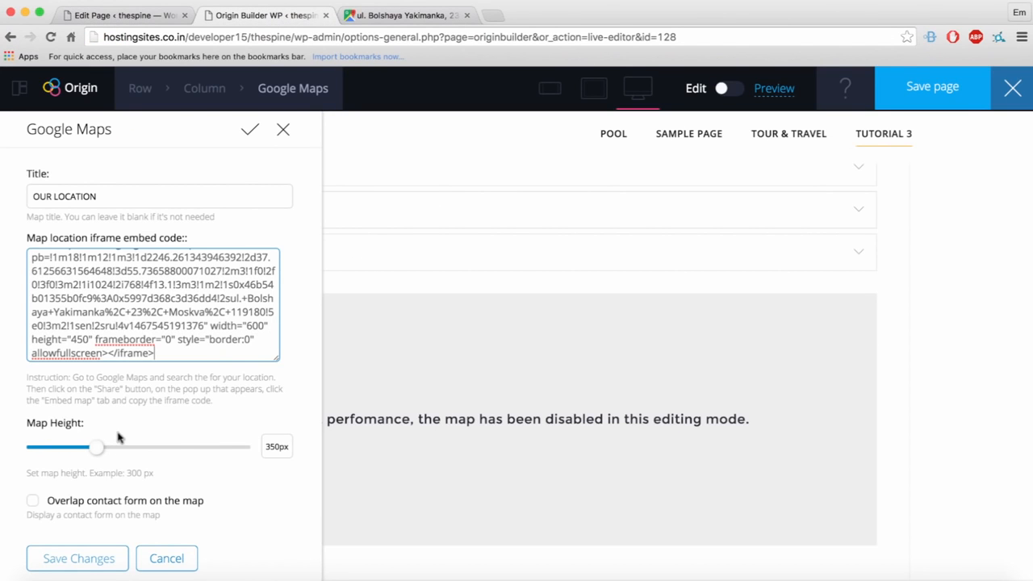
{"action": "left_click", "coordinate": [78, 558]}
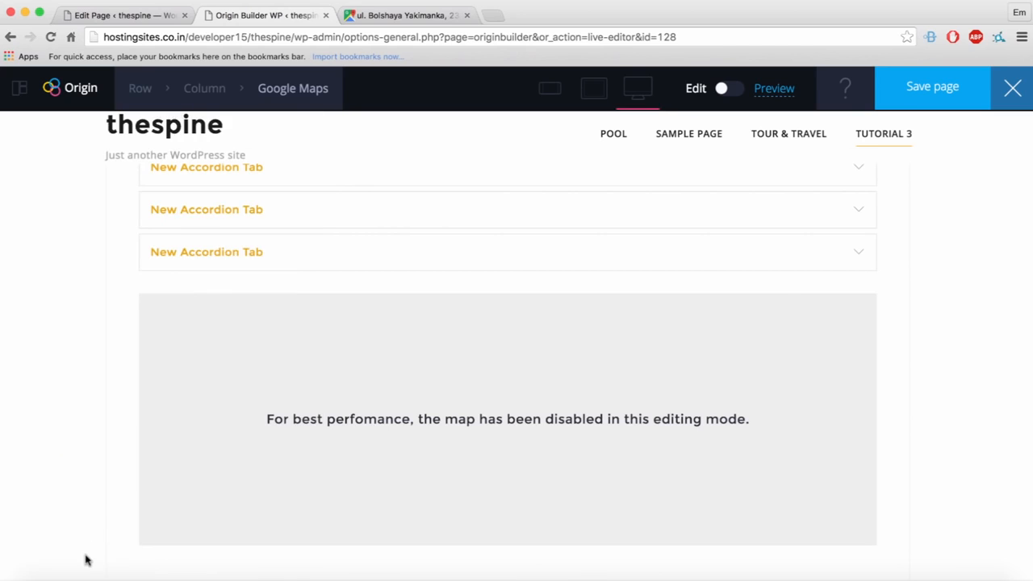
{"action": "left_click", "coordinate": [932, 90]}
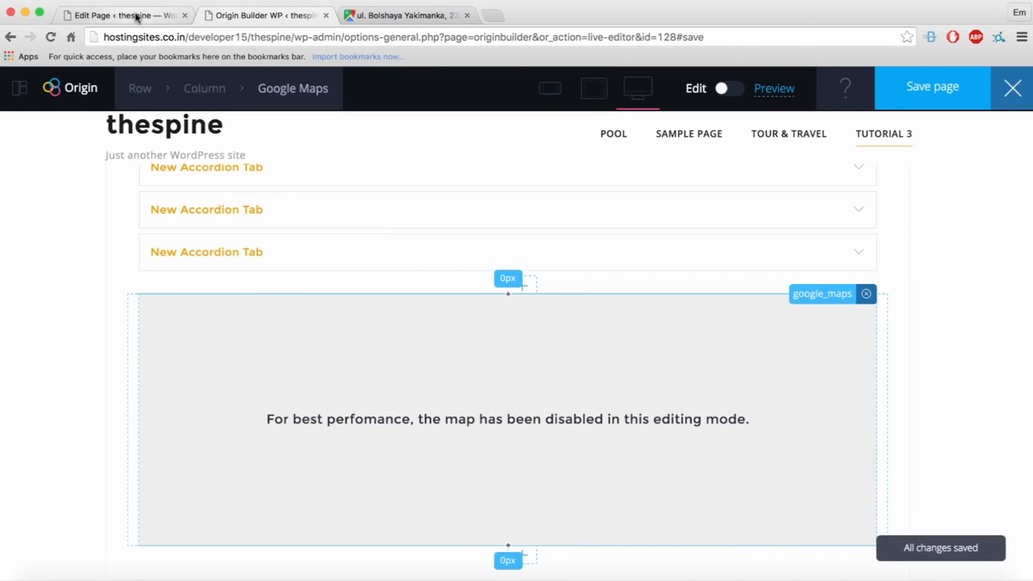
{"action": "left_click", "coordinate": [137, 17]}
{"action": "scroll", "coordinate": [250, 115], "scroll_direction": "up", "scroll_amount": 15}
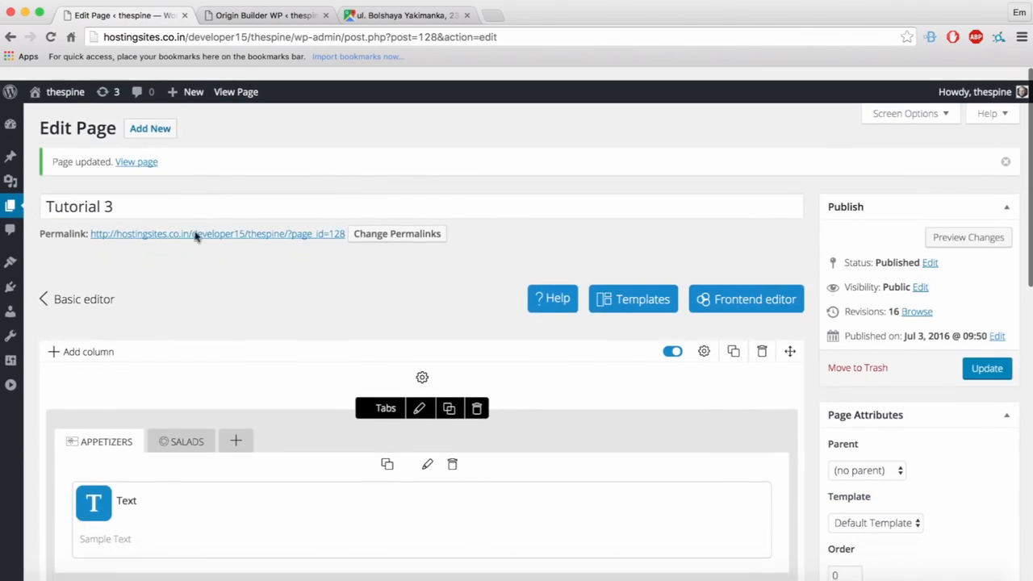
Step: View the live Tutorial 3 page in a new tab, scrolled down to the OUR LOCATION map
{"action": "right_click", "coordinate": [206, 224]}
{"action": "left_click", "coordinate": [243, 229]}
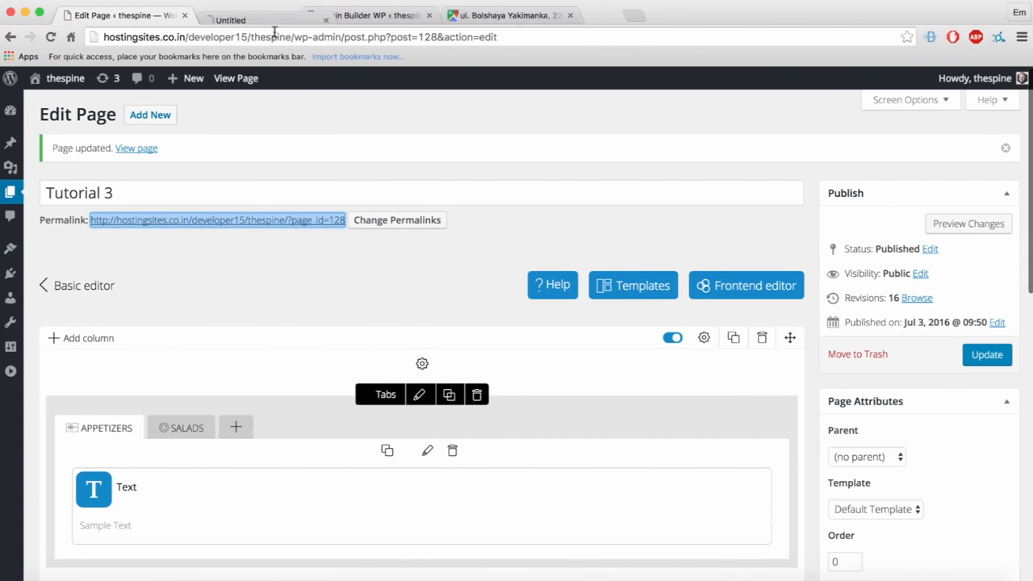
{"action": "left_click", "coordinate": [267, 15]}
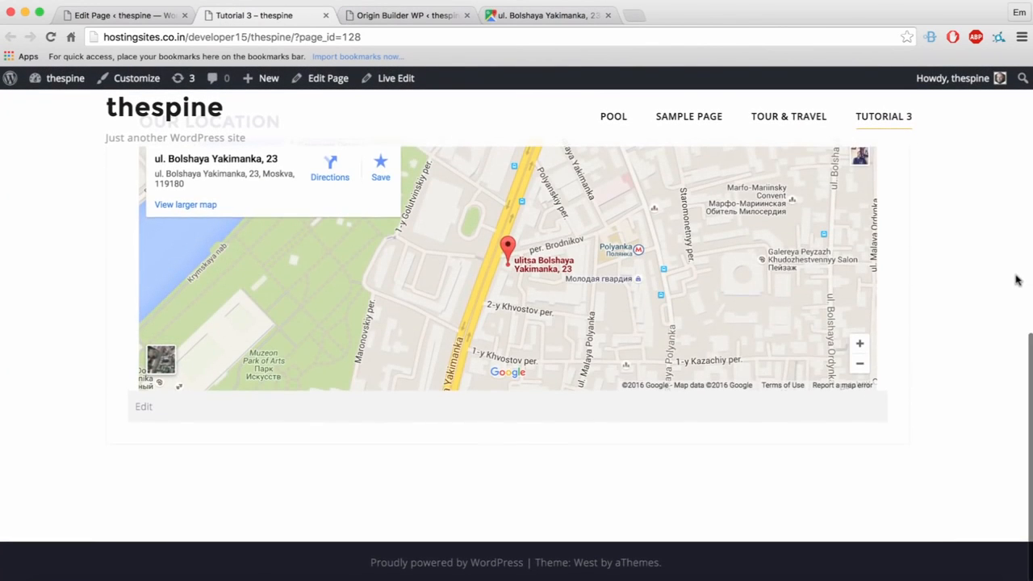
{"action": "scroll", "coordinate": [1010, 294], "scroll_direction": "down", "scroll_amount": 1}
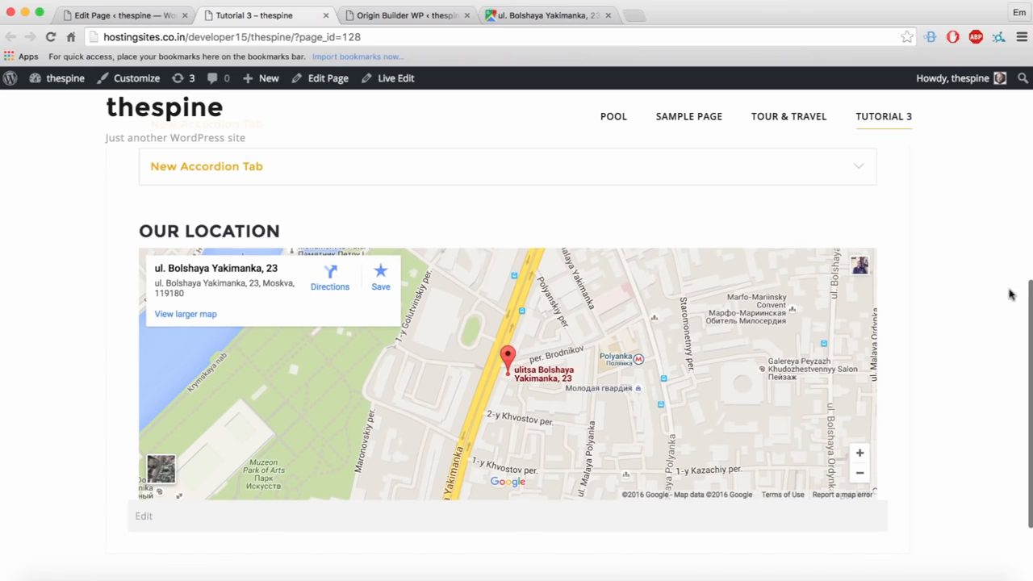